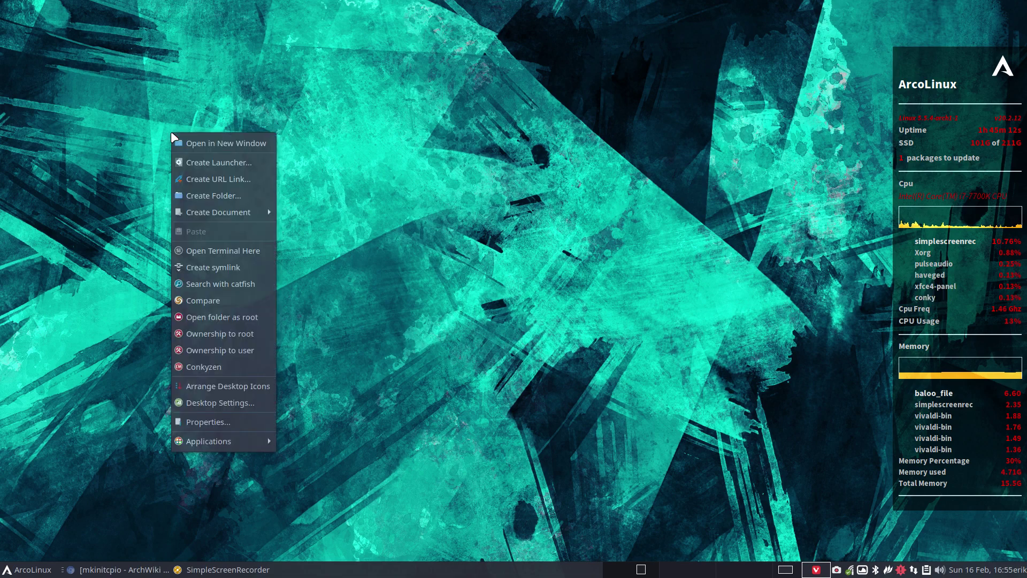
# Open the desktop folder in a file manager window, and search for "github carli" in a new Chromium tab
pyautogui.click(214, 137)
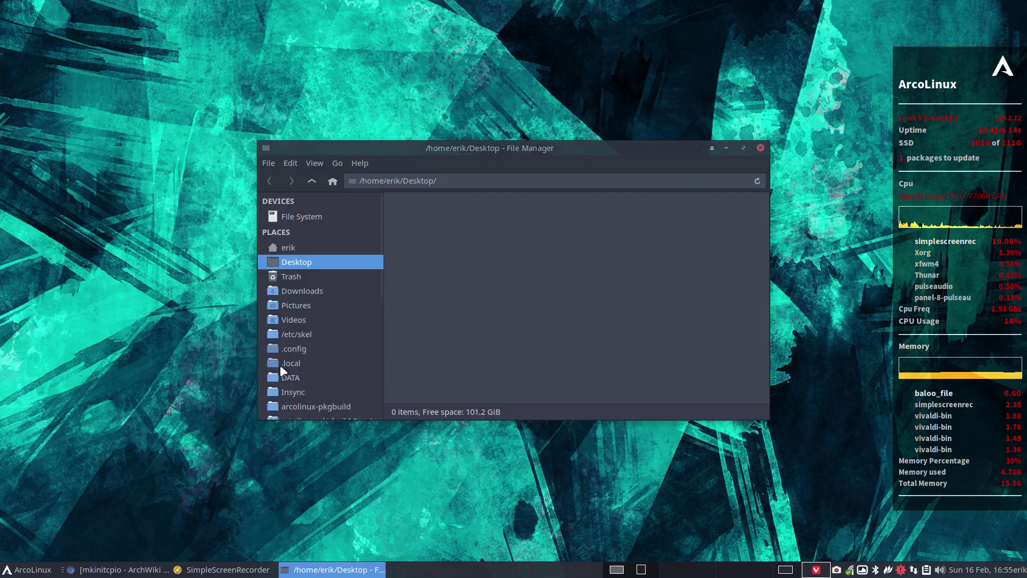
pyautogui.click(121, 569)
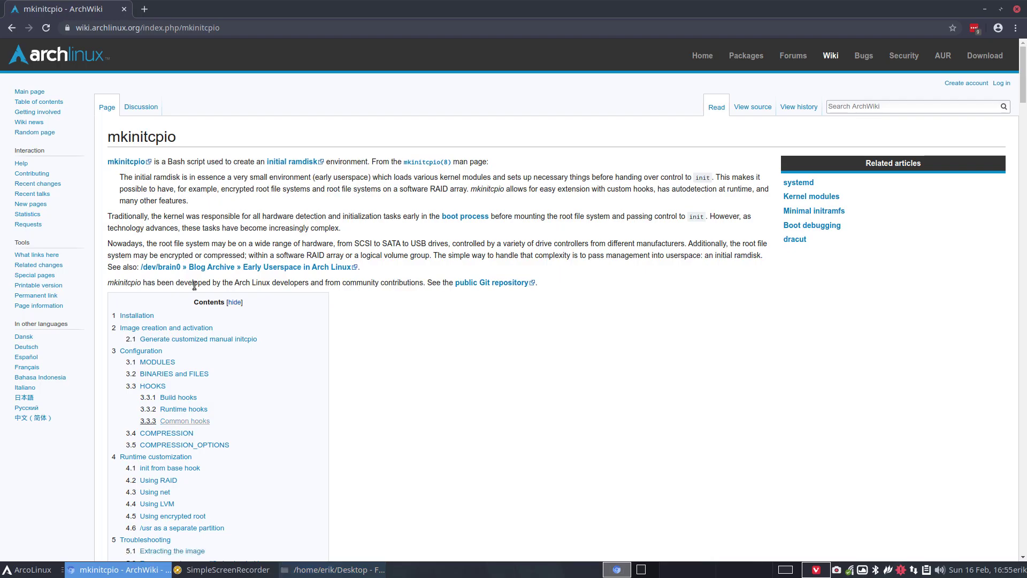
pyautogui.click(144, 9)
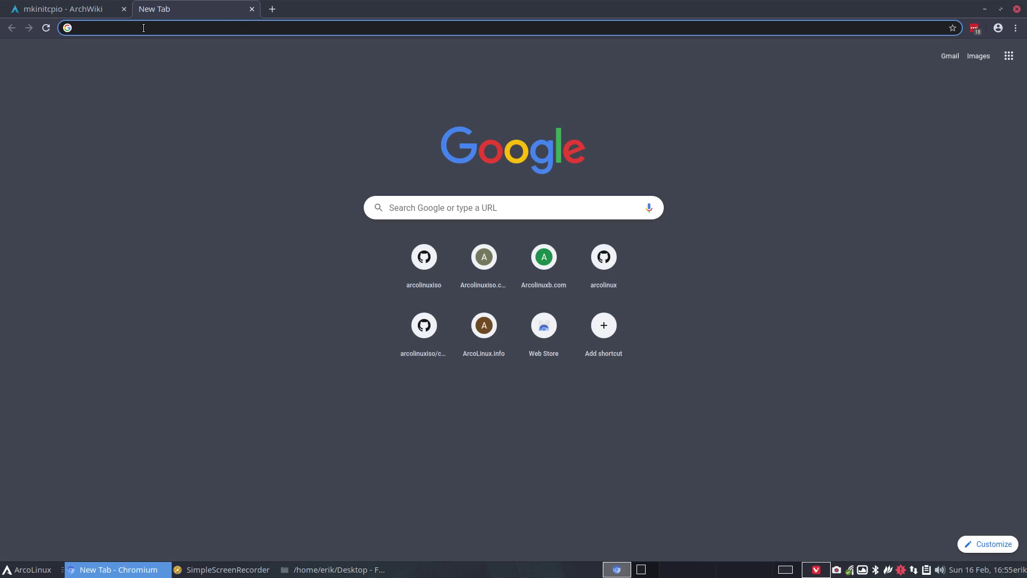
pyautogui.write('c')
pyautogui.press('BackSpace')
pyautogui.press('BackSpace')
pyautogui.write('gt')
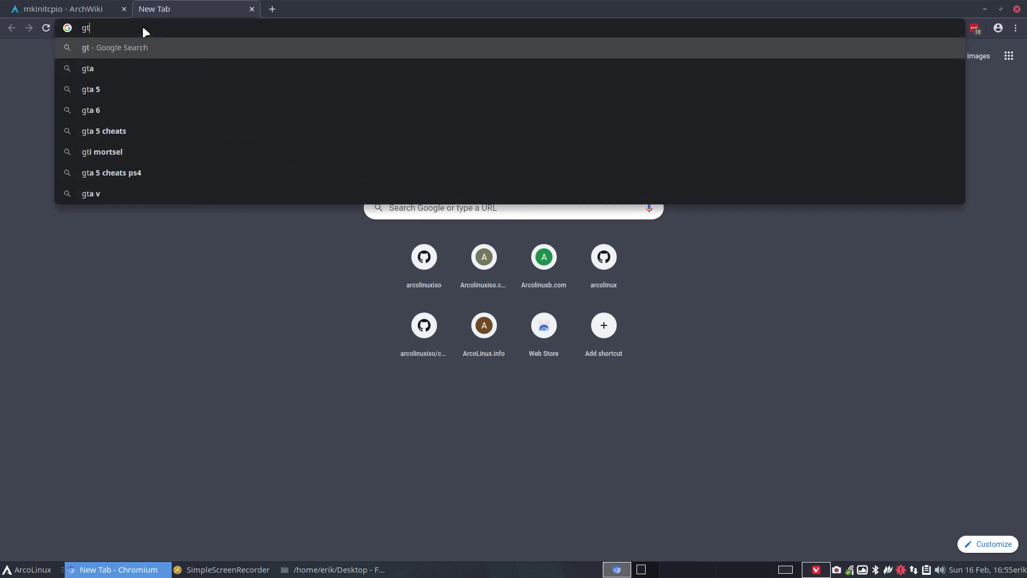
pyautogui.write('ithub ')
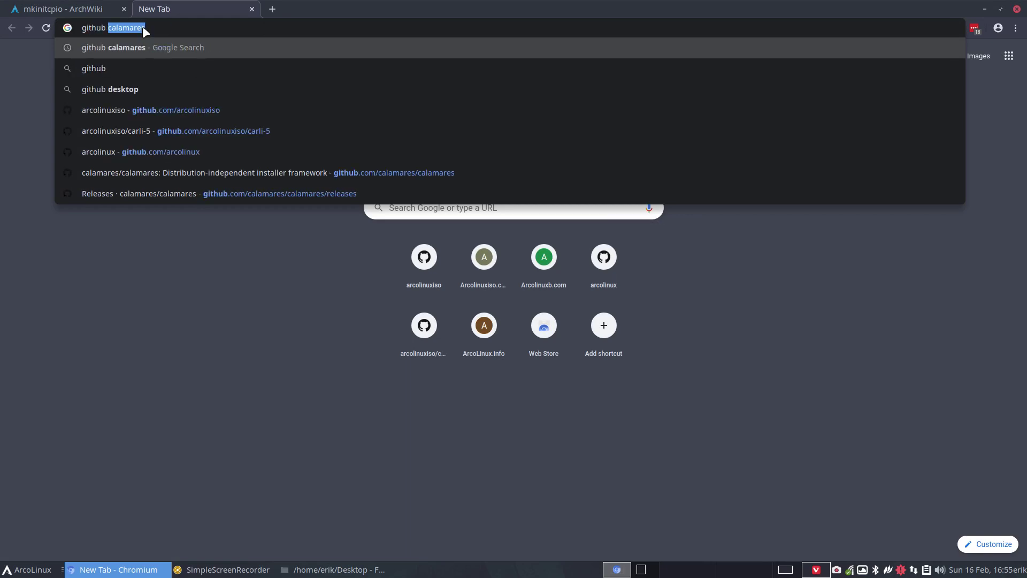
pyautogui.write('carli')
pyautogui.press('Return')
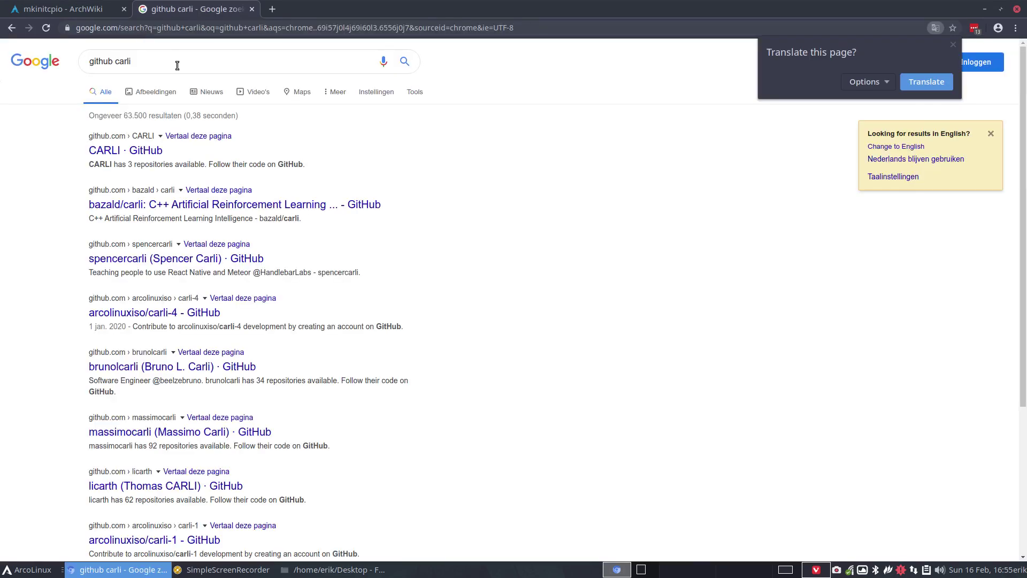
# Check the CARLI organisation result on GitHub, and refine the web search to "github carli arcoinux"
pyautogui.click(126, 150)
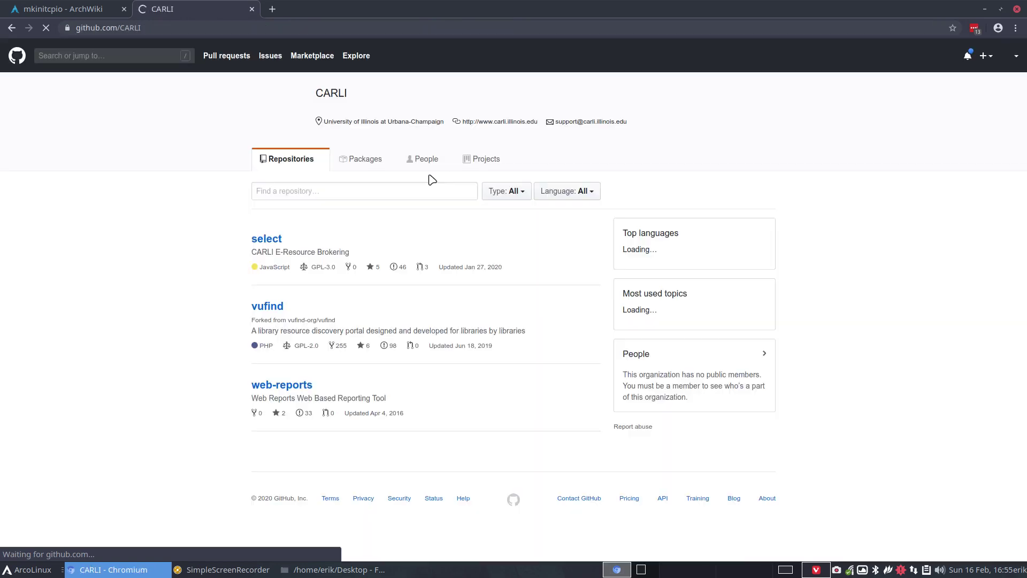
pyautogui.click(13, 30)
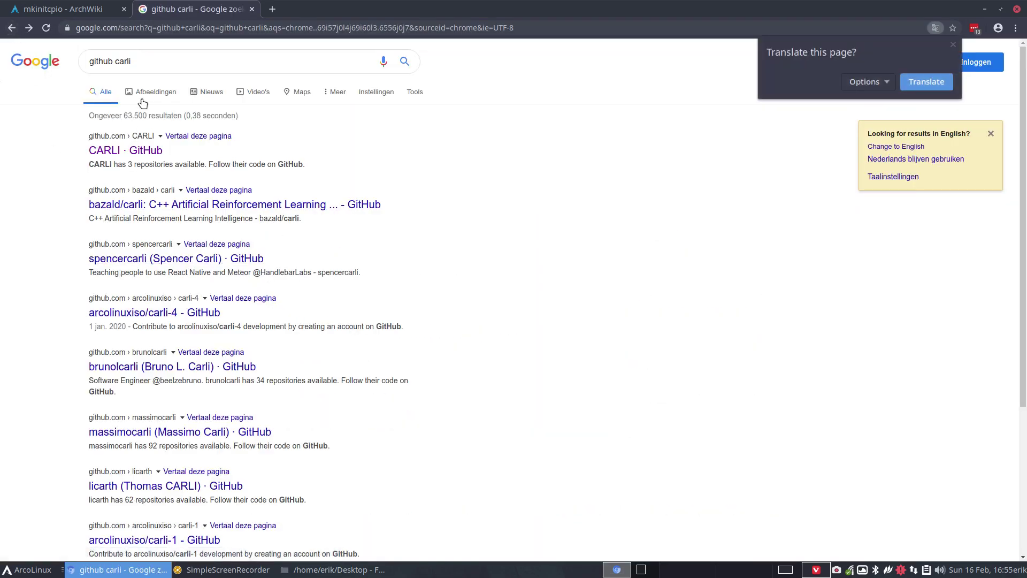
pyautogui.click(151, 61)
pyautogui.write('arcoinux')
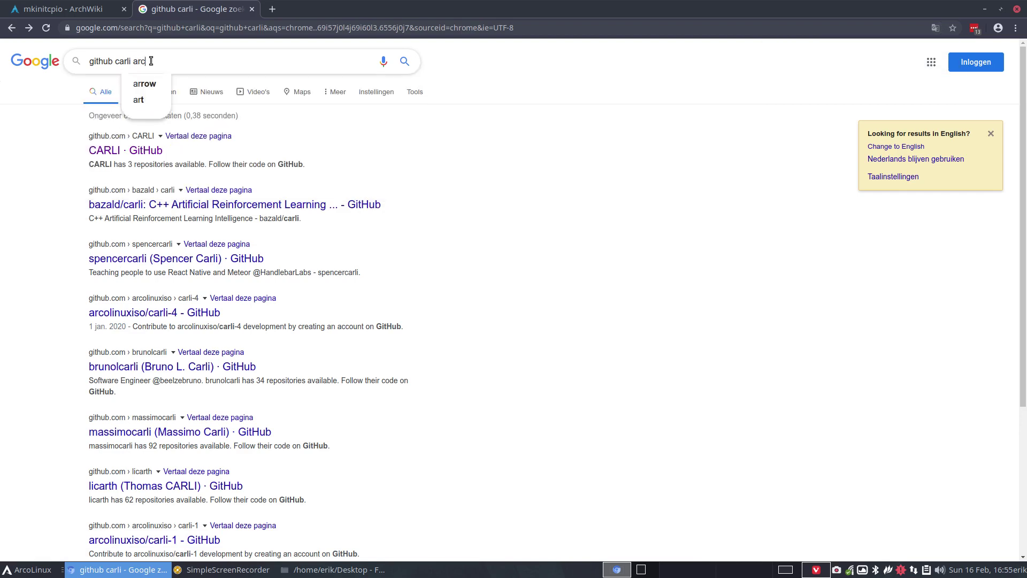
pyautogui.press('Return')
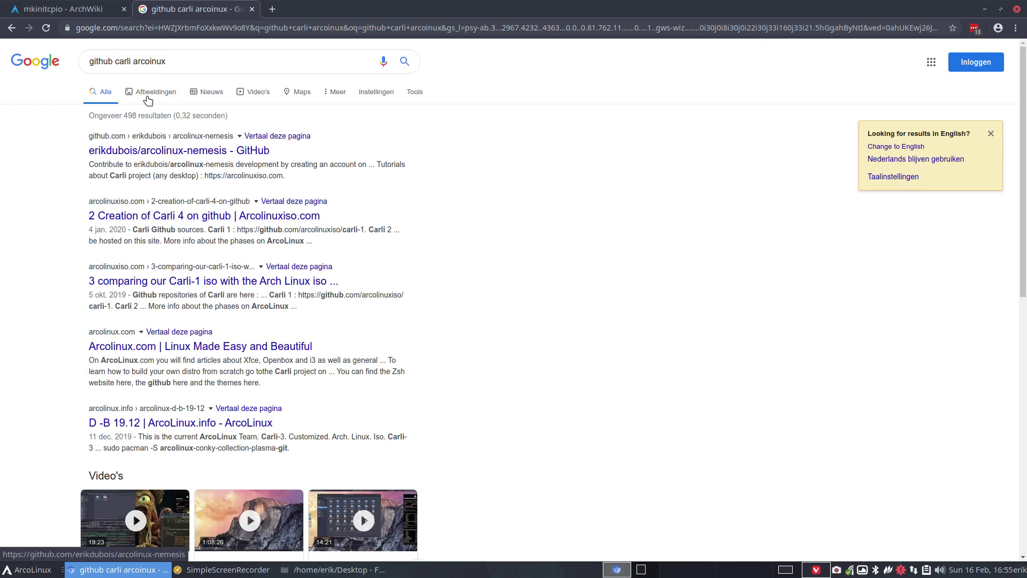
# Search the web for "github arcolinuxiso" and open the arcolinuxiso page on GitHub
pyautogui.click(272, 31)
pyautogui.write('git')
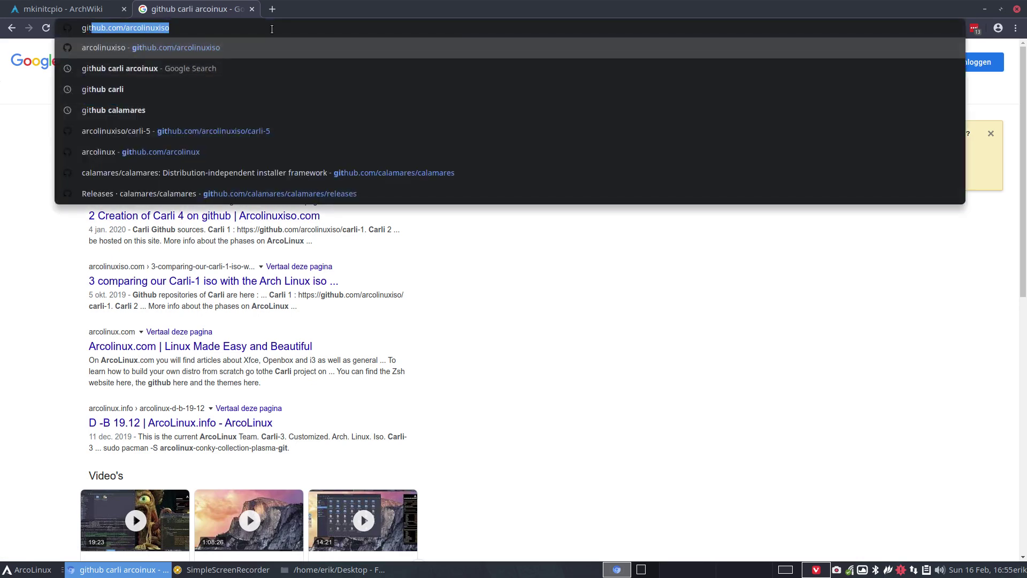
pyautogui.write('hub arcolinuxiso')
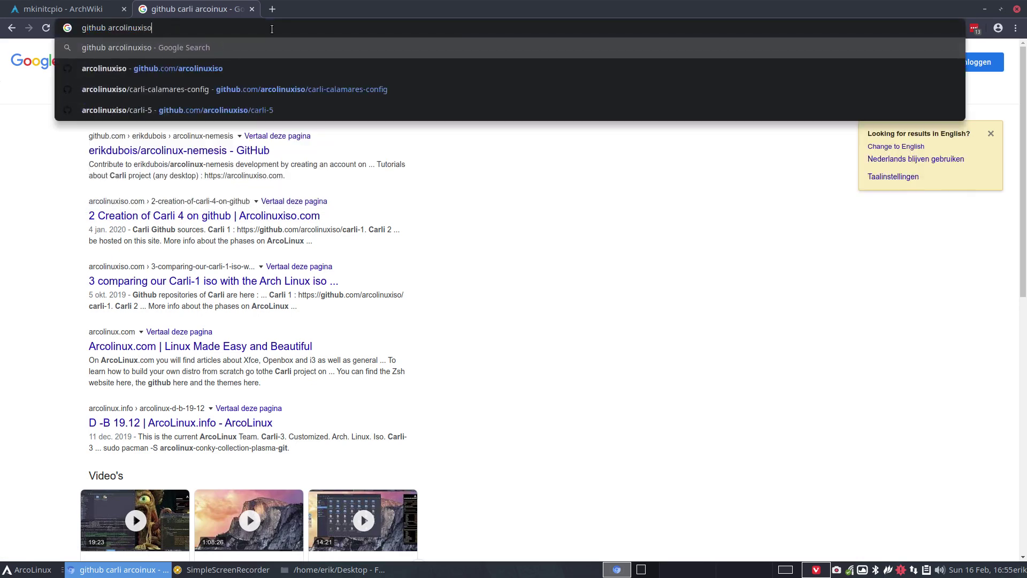
pyautogui.press('Return')
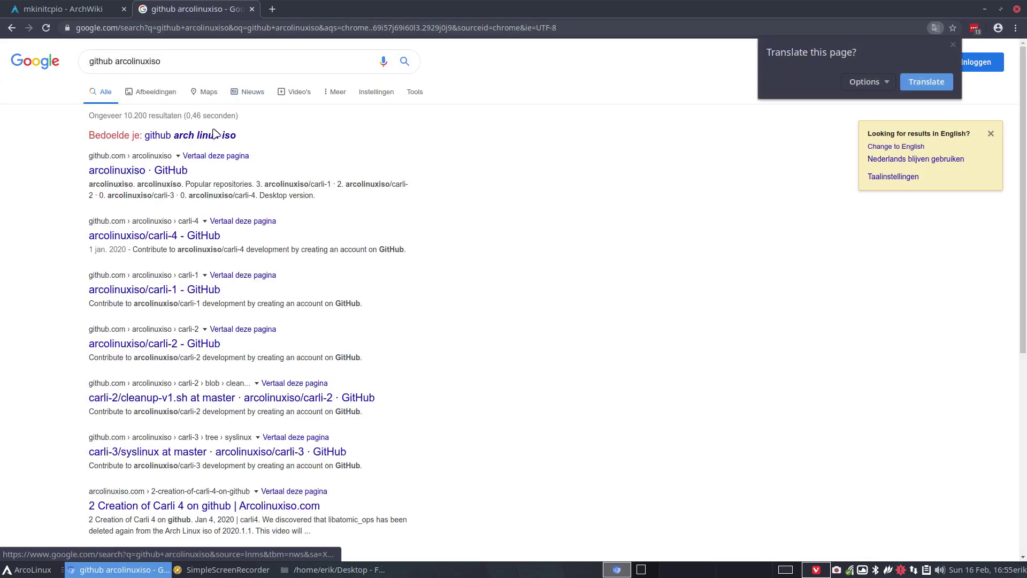
pyautogui.click(162, 171)
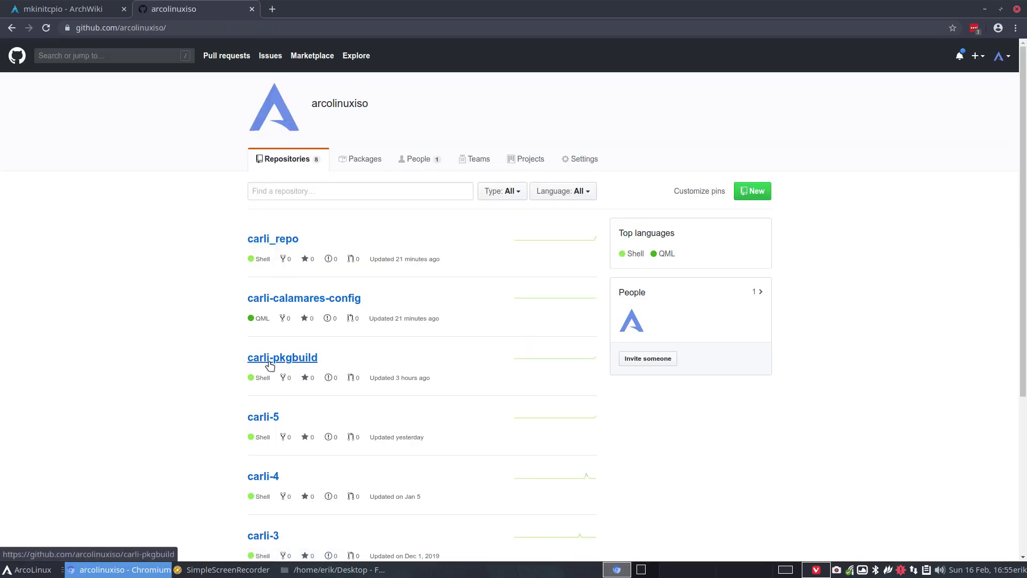
# Copy the HTTPS clone URL of the carli-5 repository and minimize the browser
pyautogui.click(266, 420)
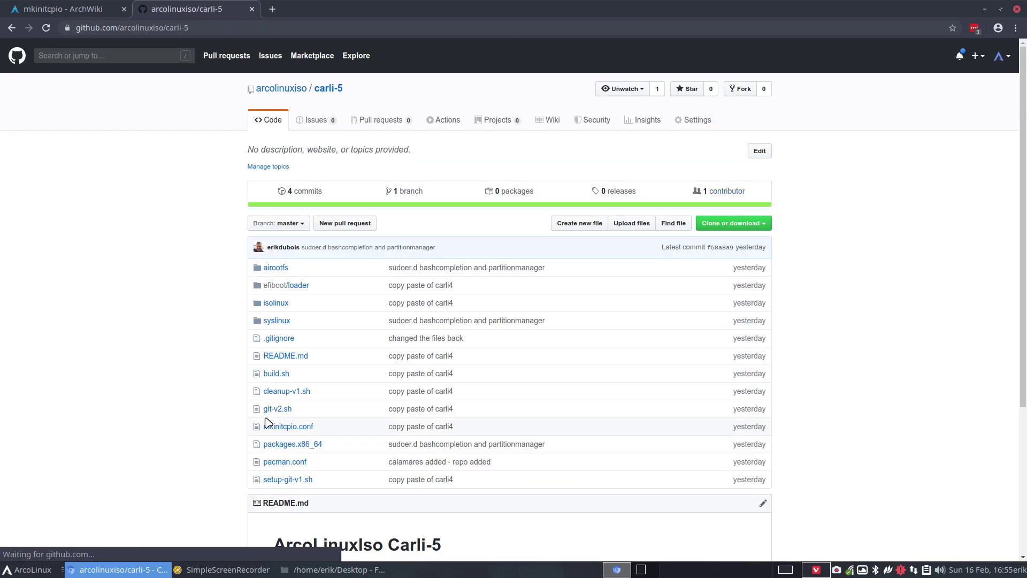
pyautogui.click(756, 223)
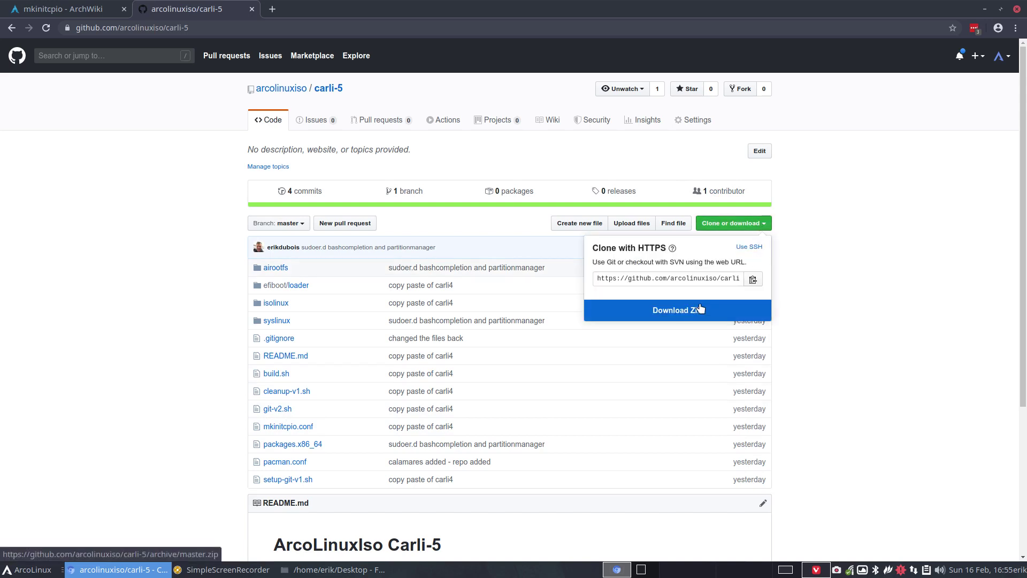
pyautogui.click(753, 279)
pyautogui.click(985, 9)
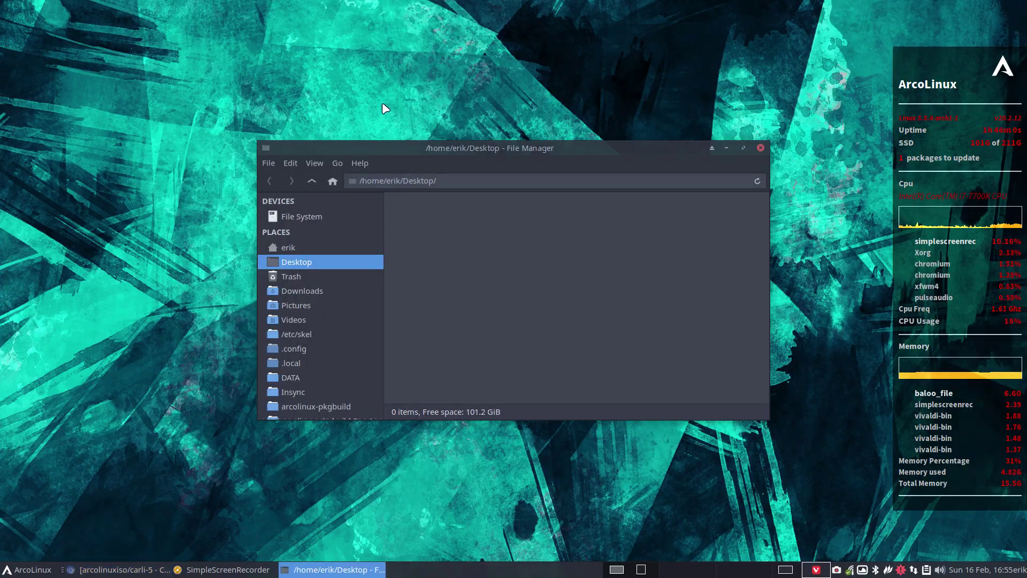
# Open the local carli-5 folder inside CARLI and move the file manager window to the upper part of the desktop
pyautogui.scroll(-10, 321, 321)
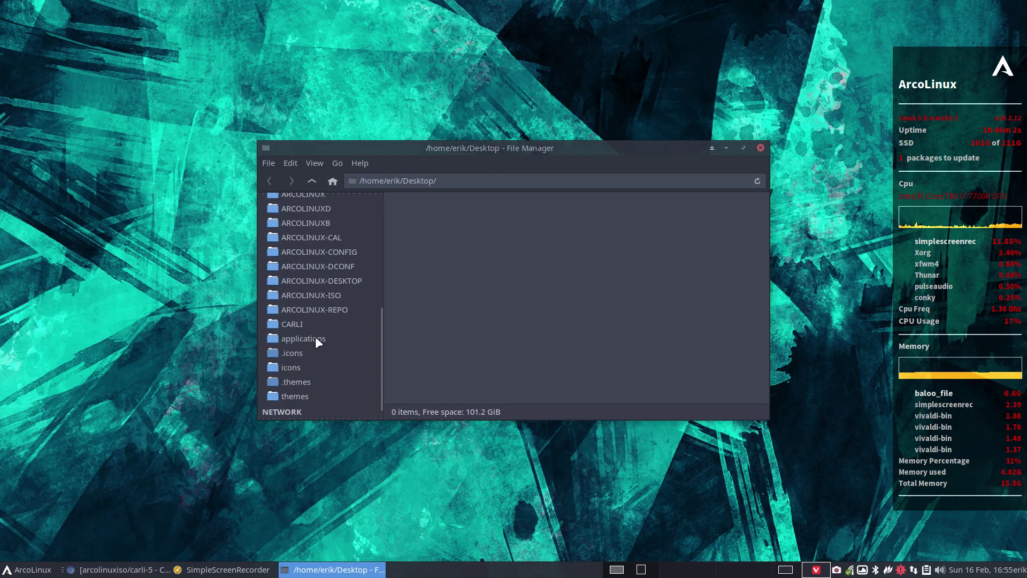
pyautogui.click(303, 326)
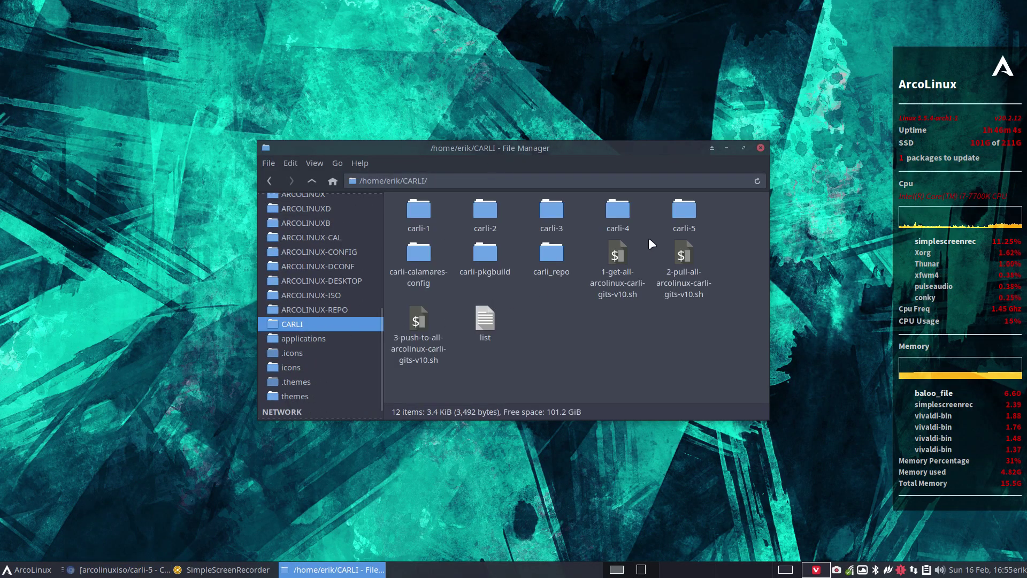
pyautogui.click(677, 213)
pyautogui.doubleClick(678, 214)
pyautogui.moveTo(567, 148); pyautogui.dragTo(351, 7)
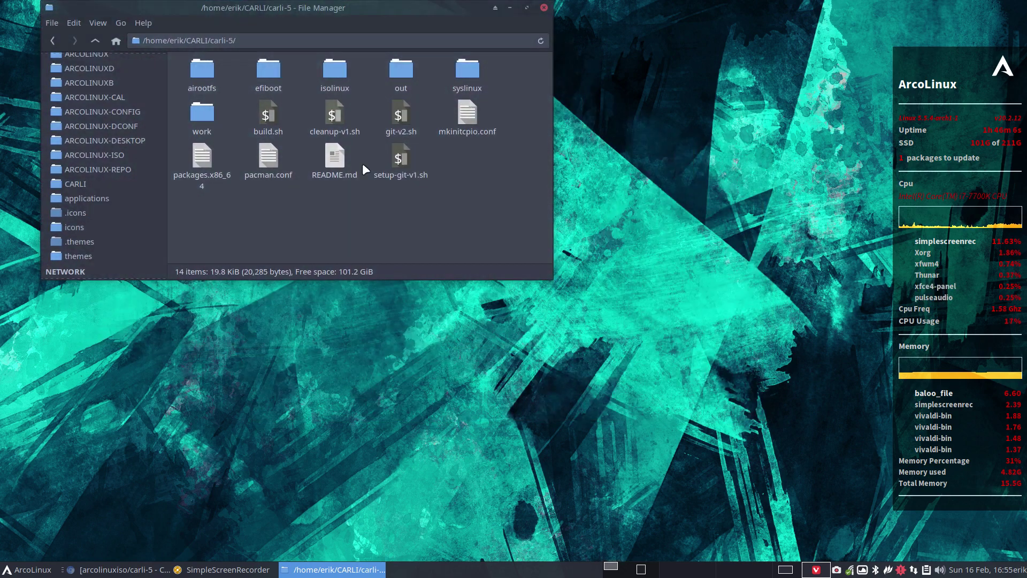
# Run ./git-v2.sh in a terminal opened in the carli-5 folder, with the commit comment "test push"
pyautogui.rightClick(361, 223)
pyautogui.click(396, 286)
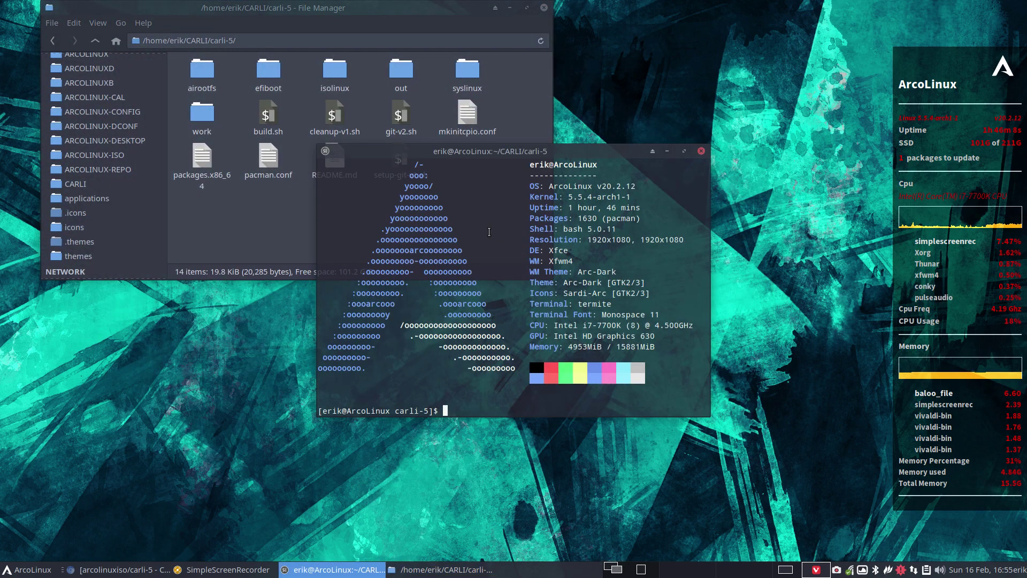
pyautogui.write('./git-v2.sh')
pyautogui.press('Return')
pyautogui.write('te')
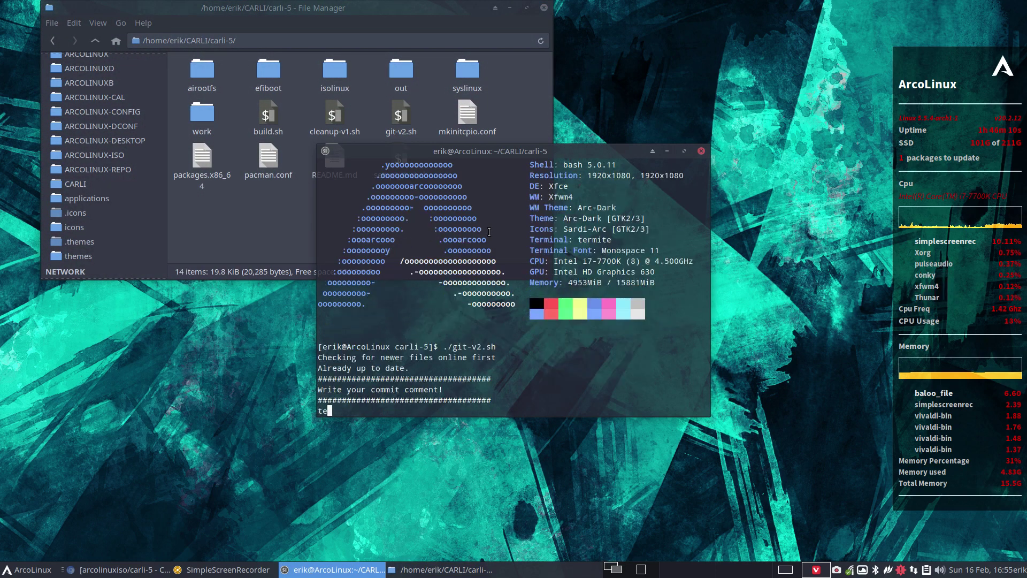
pyautogui.write('st pusuhh')
pyautogui.press('Return')
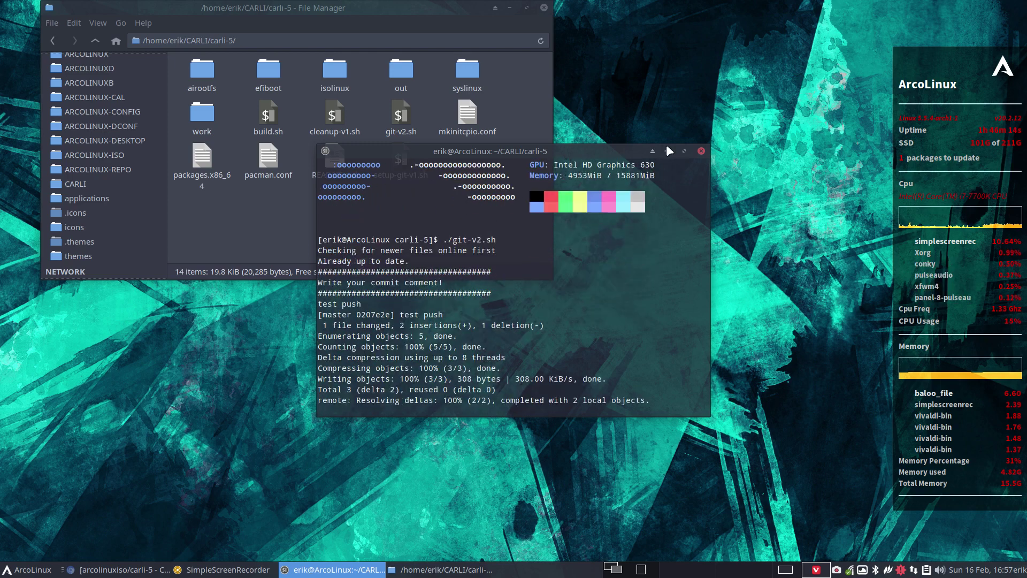
# Reload the carli-5 repository page in Chromium, examine the changes in its latest commit, and close the browser
pyautogui.click(120, 569)
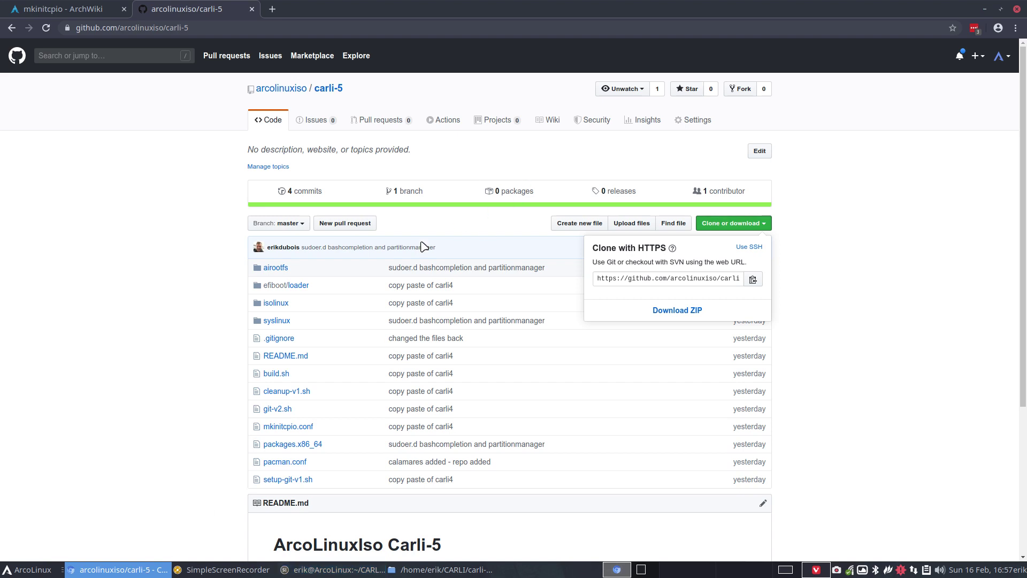
pyautogui.click(47, 28)
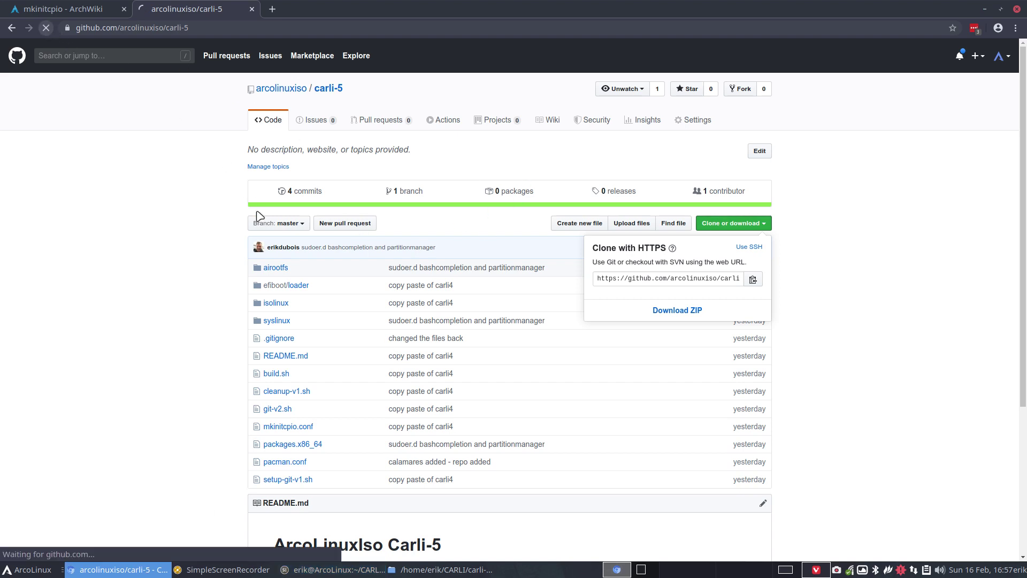
pyautogui.click(320, 249)
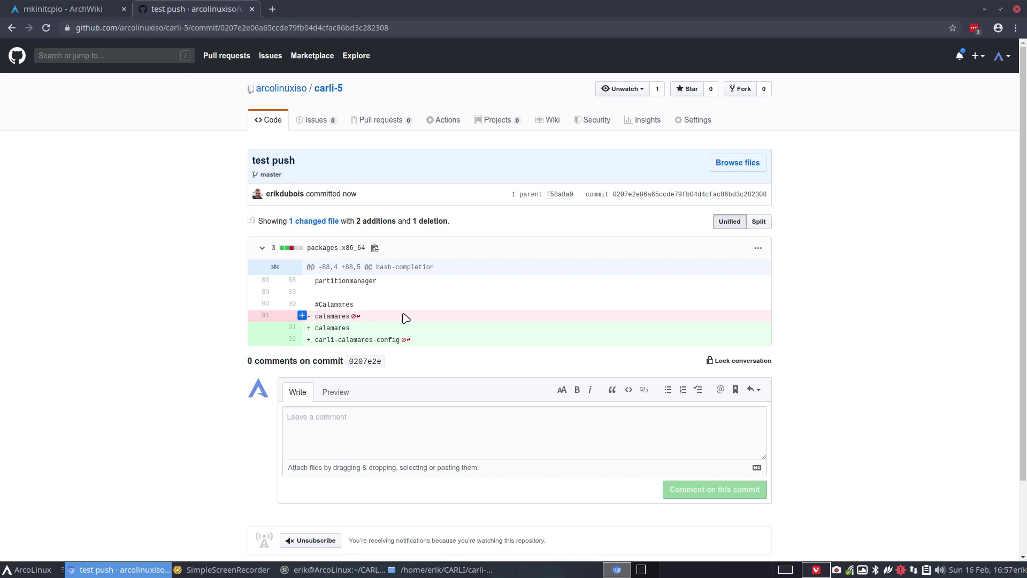
pyautogui.click(1017, 9)
# Run ./git-v2.sh in a terminal opened in the carli-calamares-config folder, with the commit comment "test pushj", and close that terminal
pyautogui.click(243, 227)
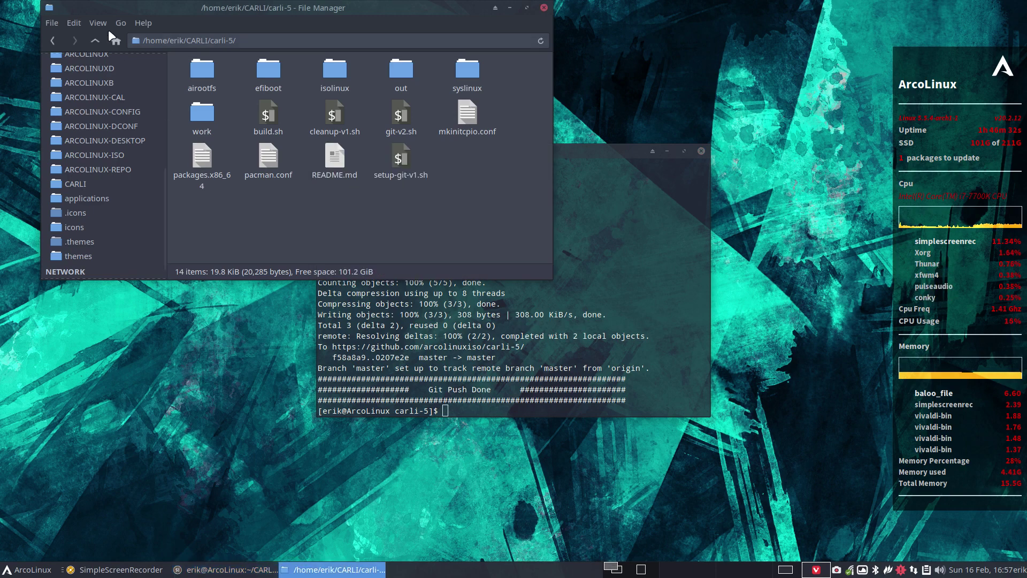
pyautogui.click(97, 39)
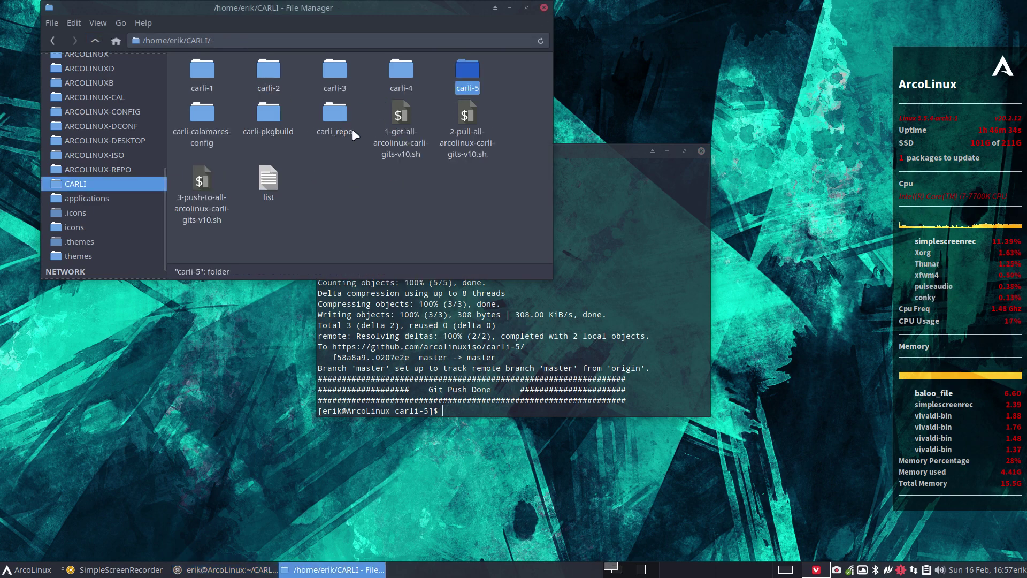
pyautogui.doubleClick(195, 114)
pyautogui.rightClick(300, 153)
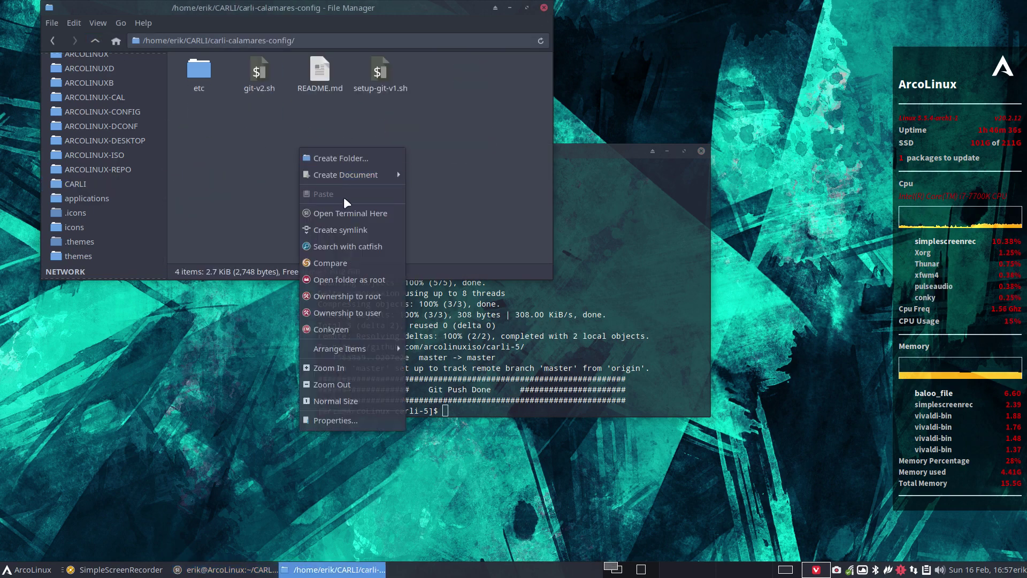
pyautogui.click(344, 199)
pyautogui.write('./git-v2.sh')
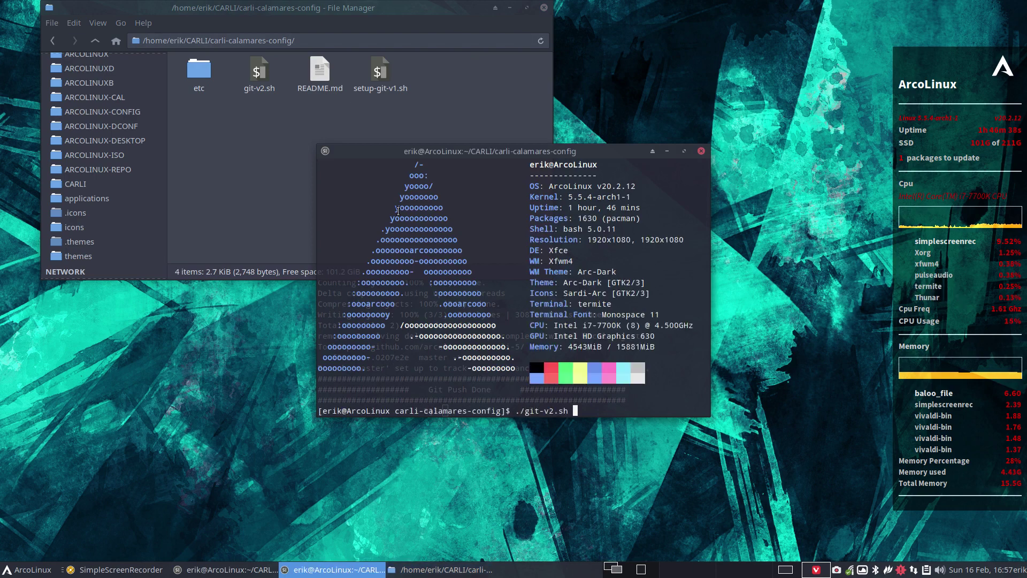
pyautogui.press('Return')
pyautogui.write('test pushj')
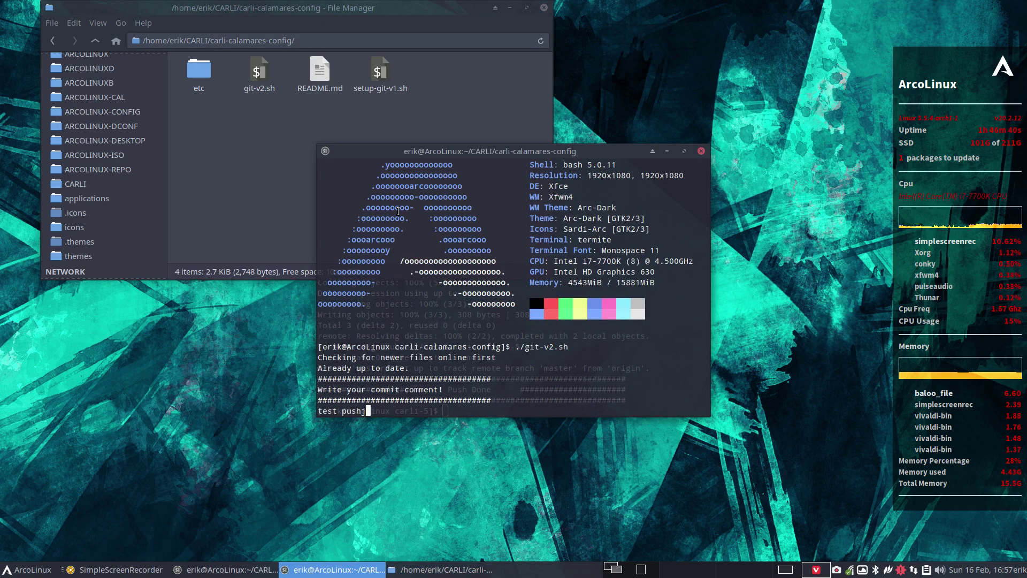
pyautogui.press('Return')
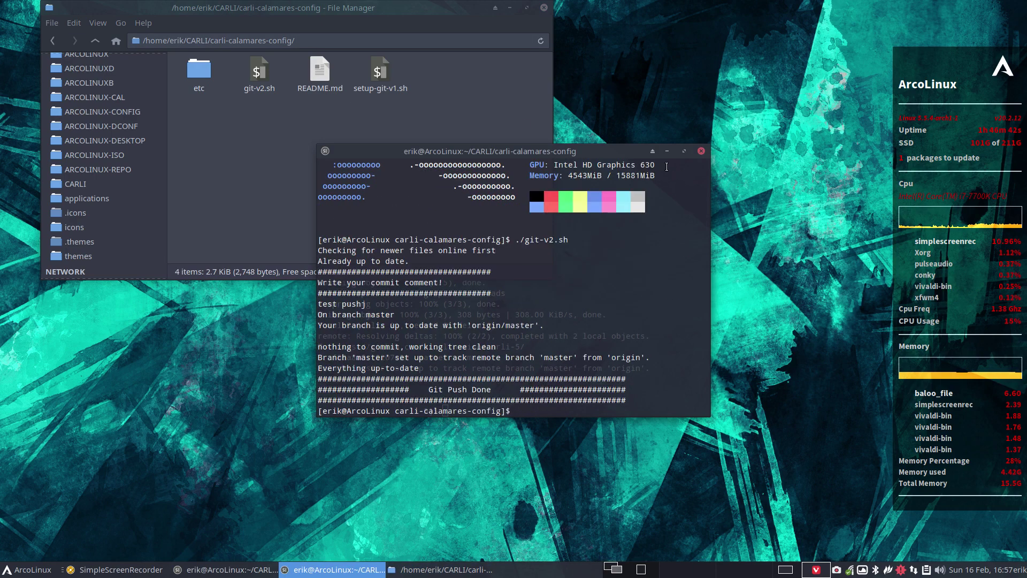
pyautogui.click(701, 151)
# Run ./git-v2.sh in a terminal opened in the carli-pkgbuild folder, with the commit comment "test push"
pyautogui.click(96, 41)
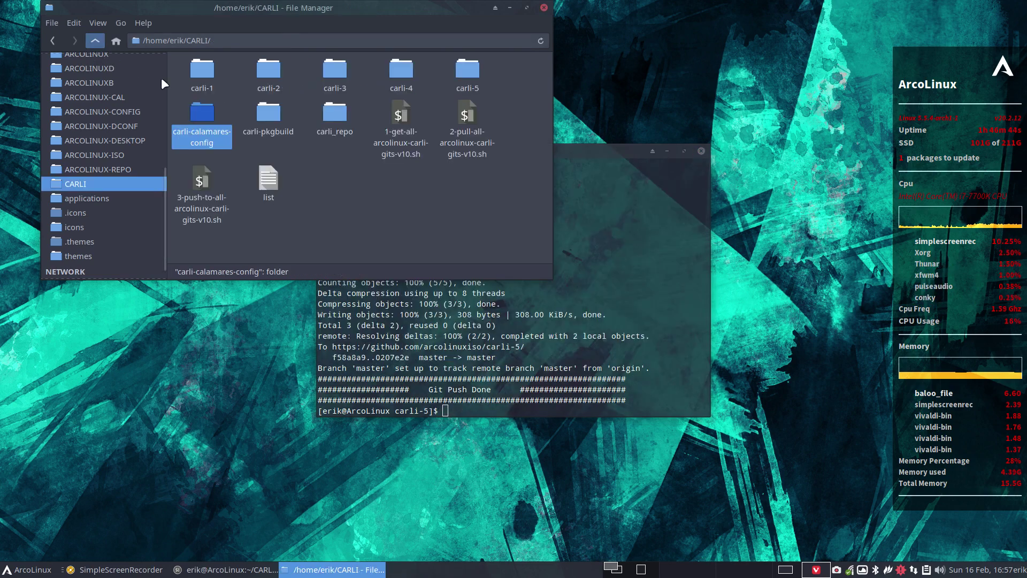
pyautogui.doubleClick(271, 112)
pyautogui.rightClick(338, 183)
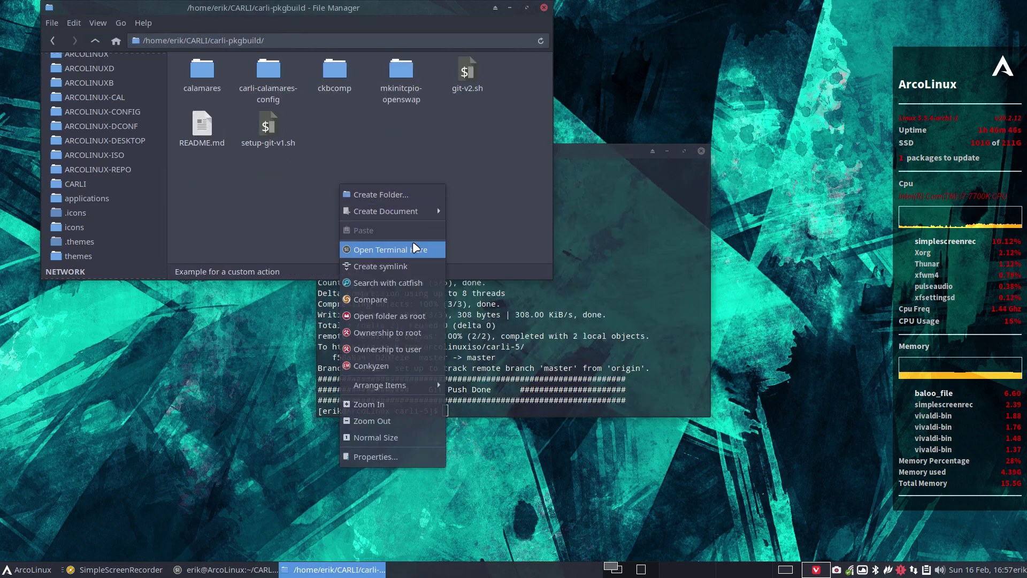
pyautogui.click(439, 249)
pyautogui.write('./git-v2.sh')
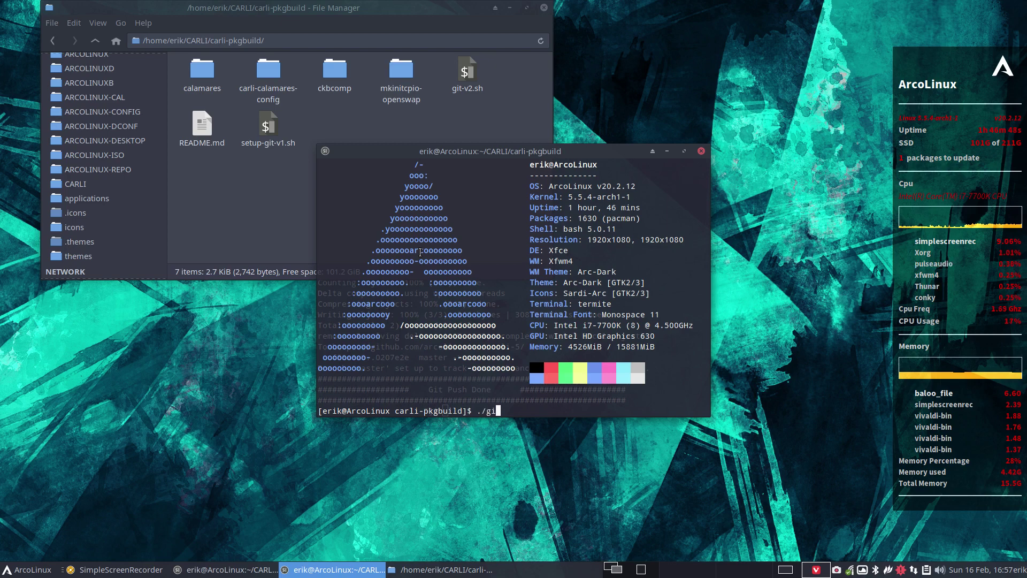
pyautogui.press('Return')
pyautogui.write('test push')
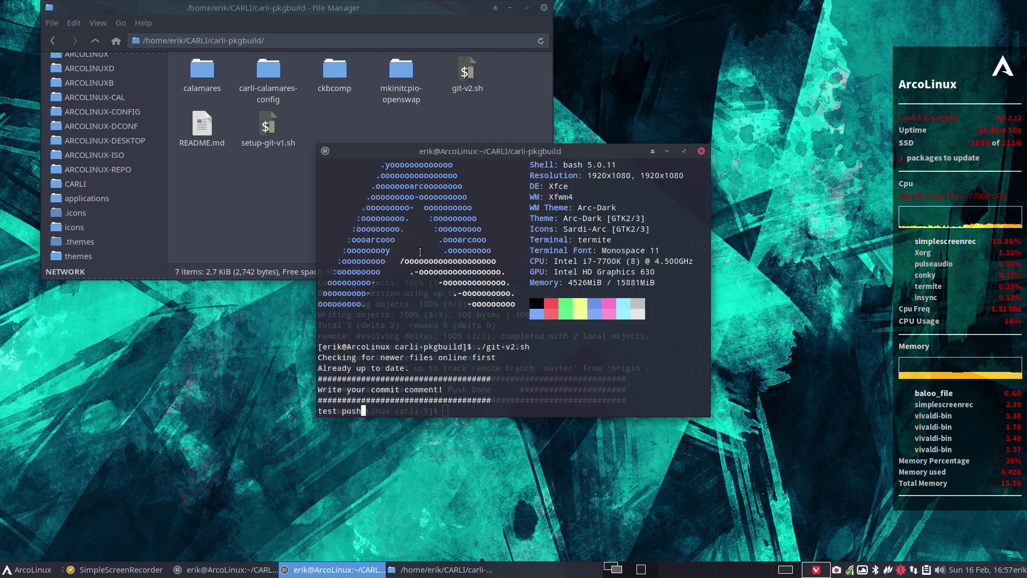
pyautogui.press('Return')
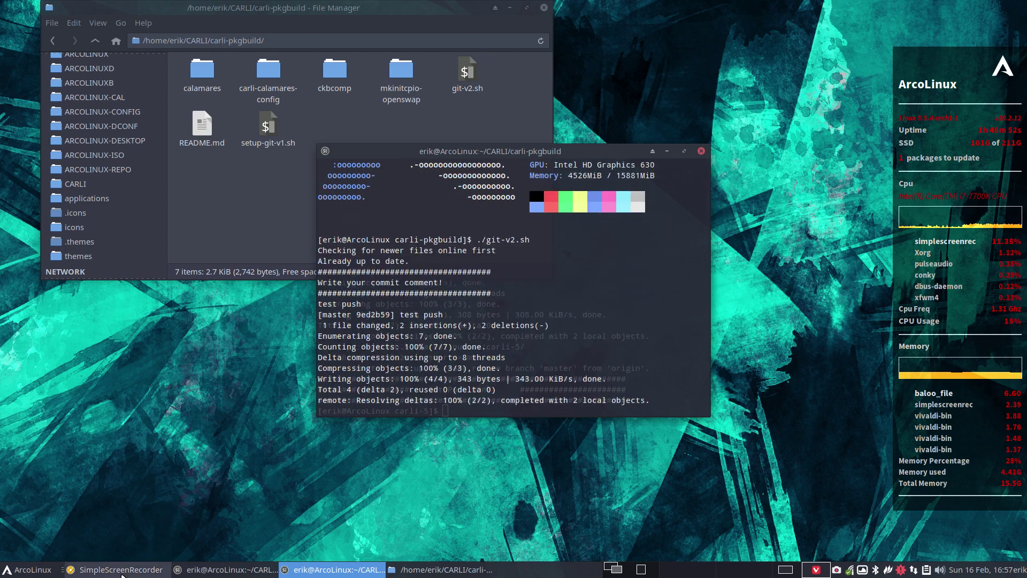
# Open the arcolinuxiso GitHub page in Chromium, examine the changes in carli-pkgbuild's latest commit, and minimize the browser
pyautogui.hotkey('ctrl', 'alt', 'g')
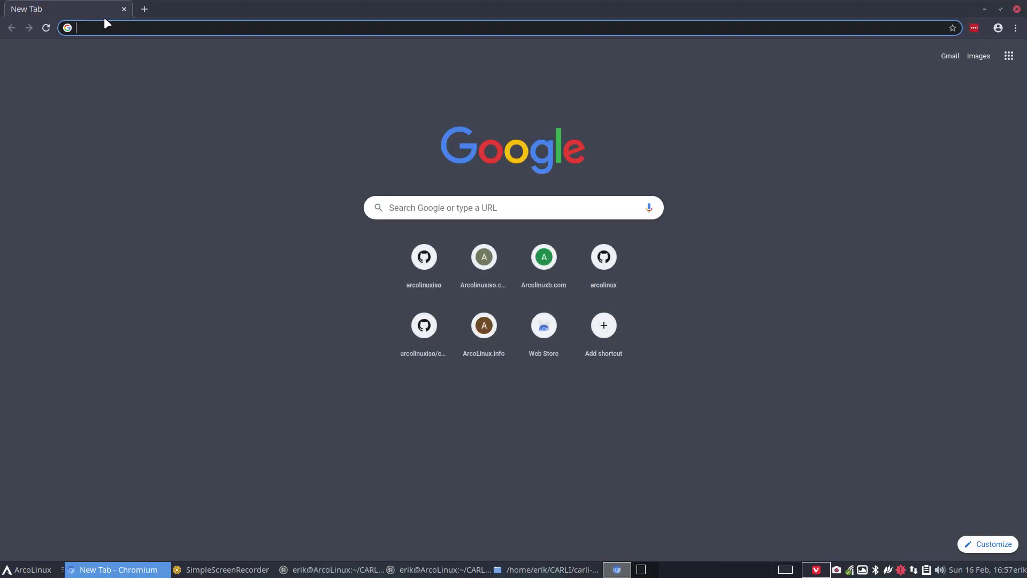
pyautogui.write('git')
pyautogui.press('Return')
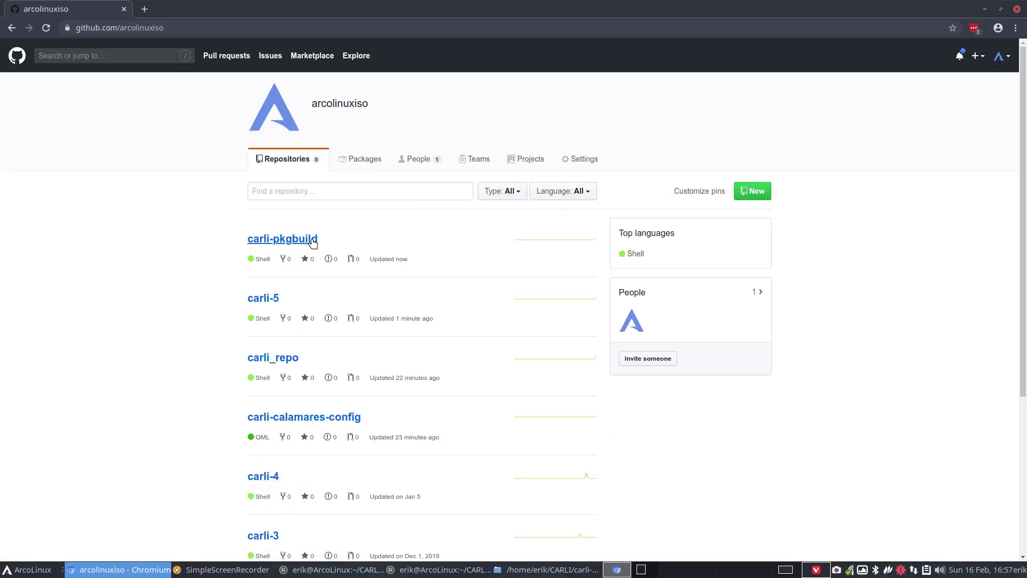
pyautogui.click(313, 243)
pyautogui.click(319, 248)
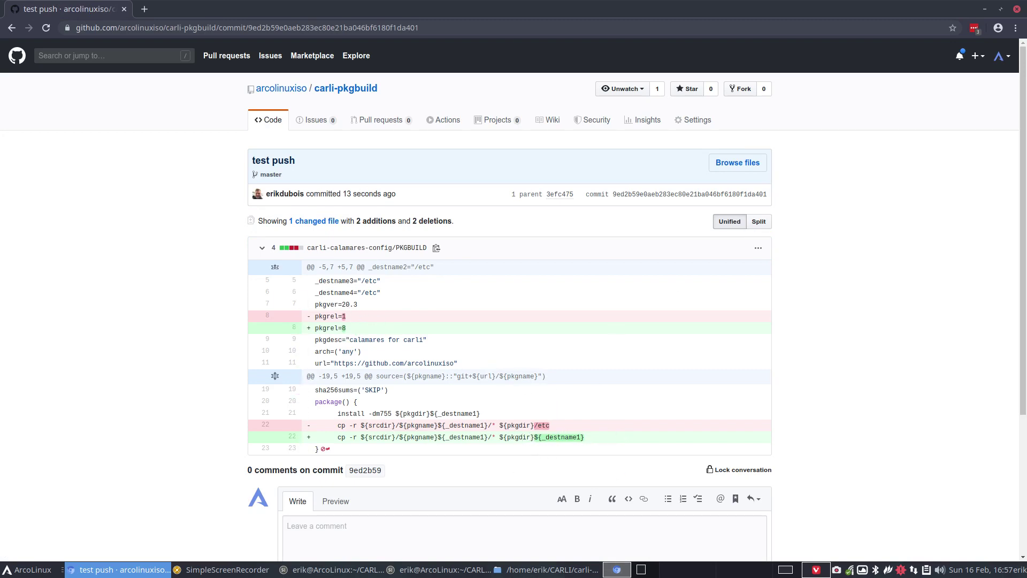
pyautogui.click(985, 9)
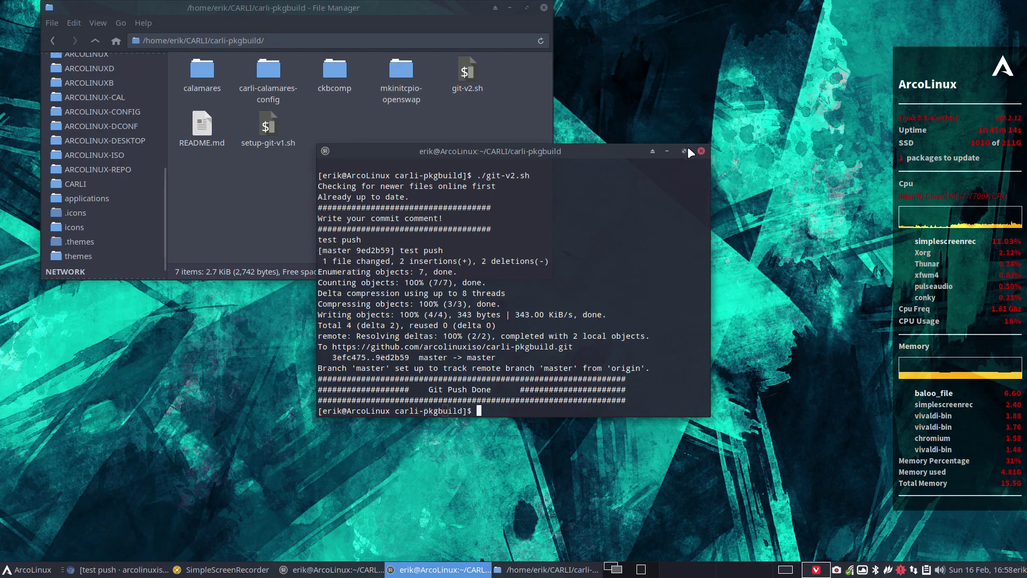
# Close the carli-pkgbuild terminal and run ./git-v2+.sh in a new terminal opened in the carli_repo folder
pyautogui.click(701, 151)
pyautogui.click(95, 41)
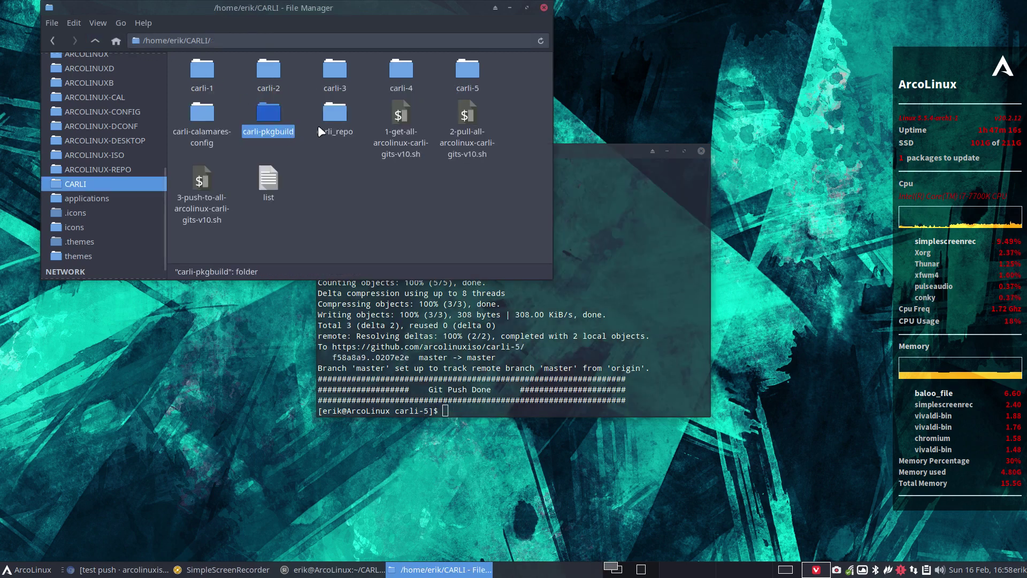
pyautogui.click(332, 117)
pyautogui.doubleClick(332, 116)
pyautogui.rightClick(280, 156)
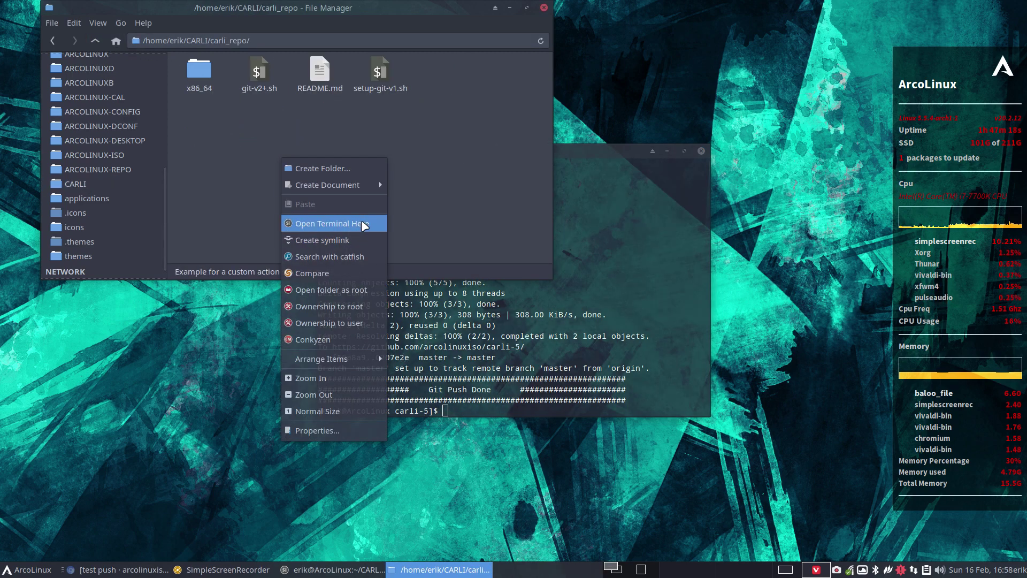
pyautogui.click(361, 220)
pyautogui.write('./git-v2+.sh')
pyautogui.press('Return')
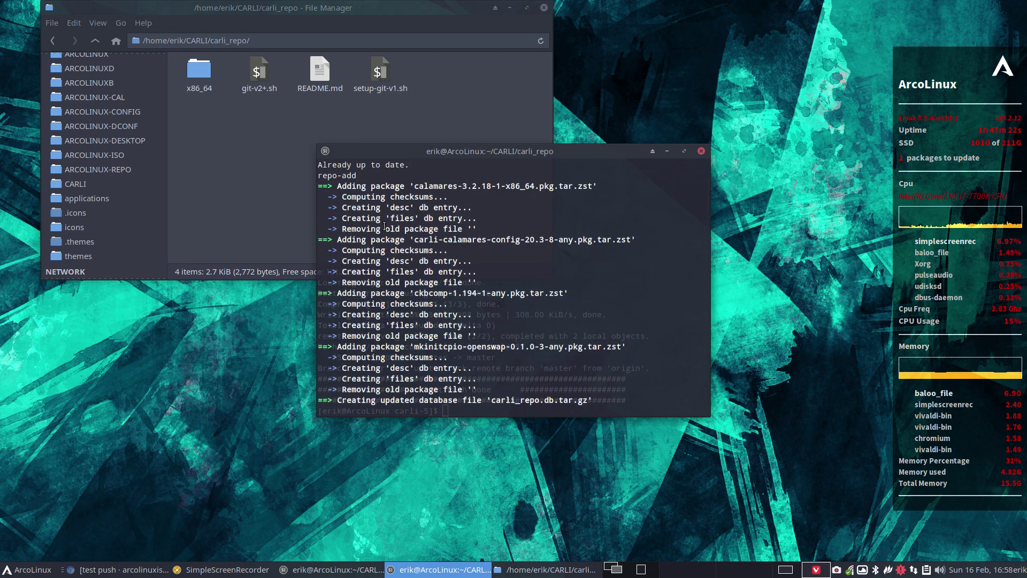
# Close the leftover carli-5 terminal, push carli_repo with the commit comment "update", and close its terminal
pyautogui.moveTo(535, 150); pyautogui.dragTo(263, 211)
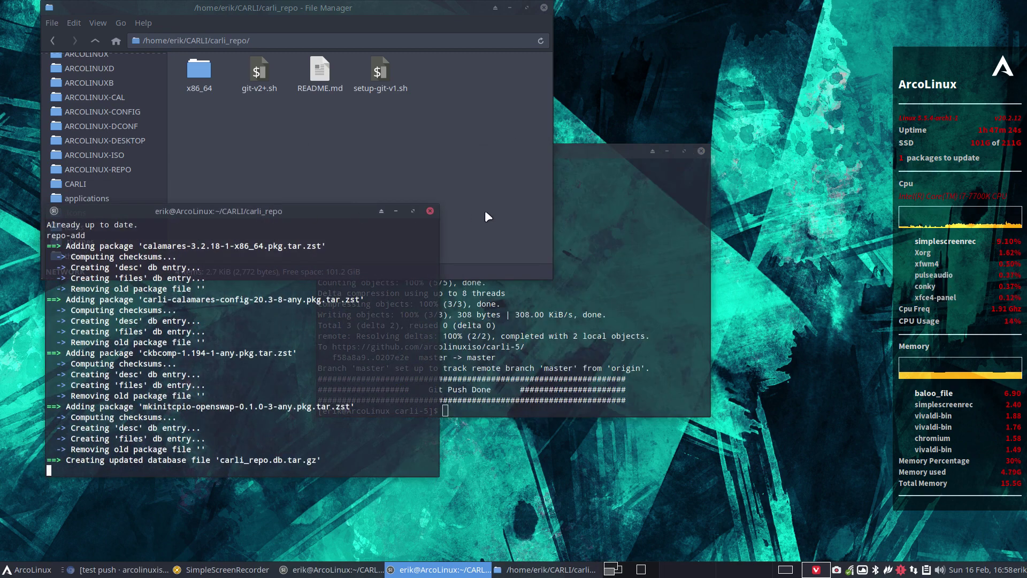
pyautogui.click(700, 151)
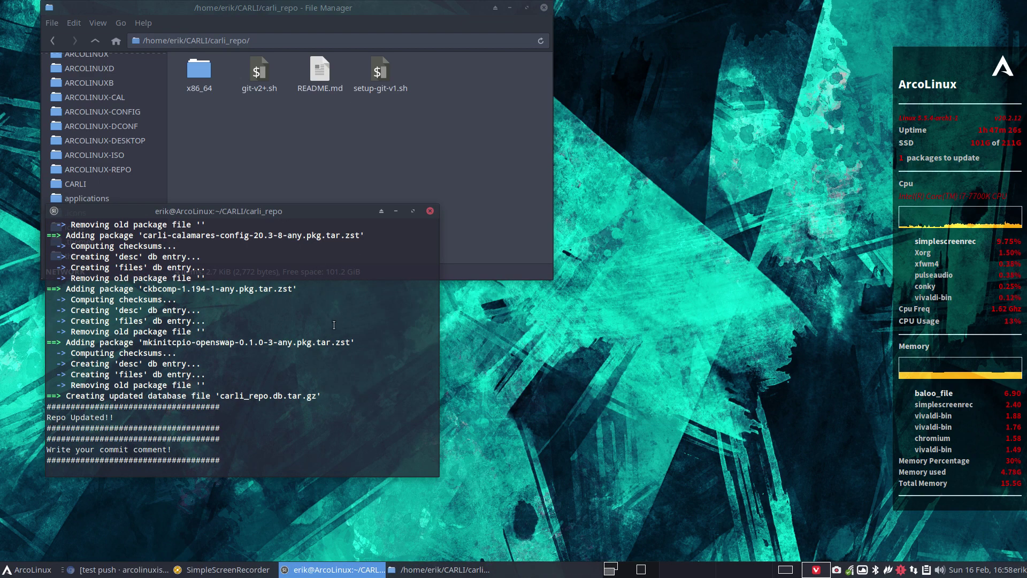
pyautogui.write('update')
pyautogui.press('Return')
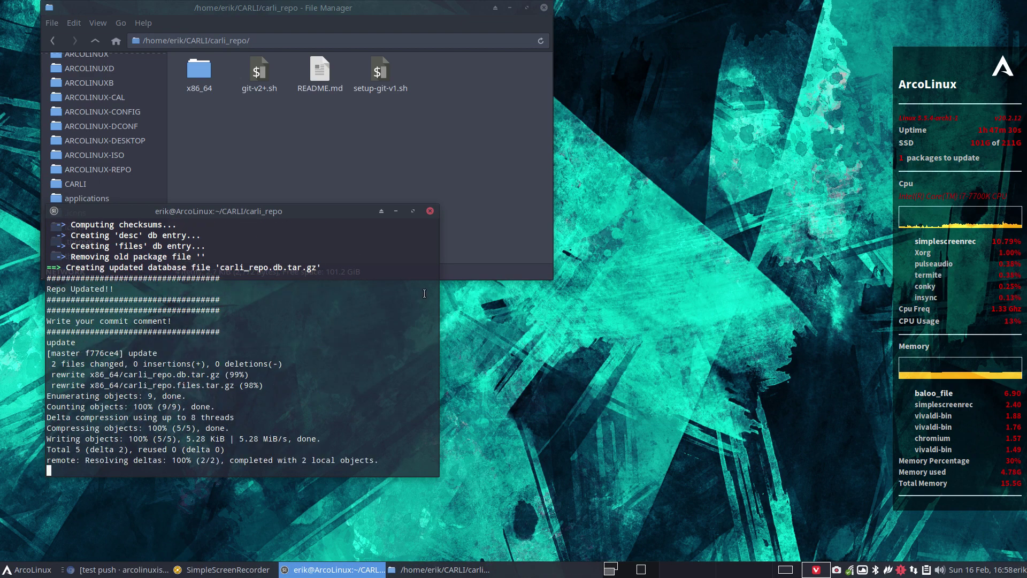
pyautogui.click(430, 211)
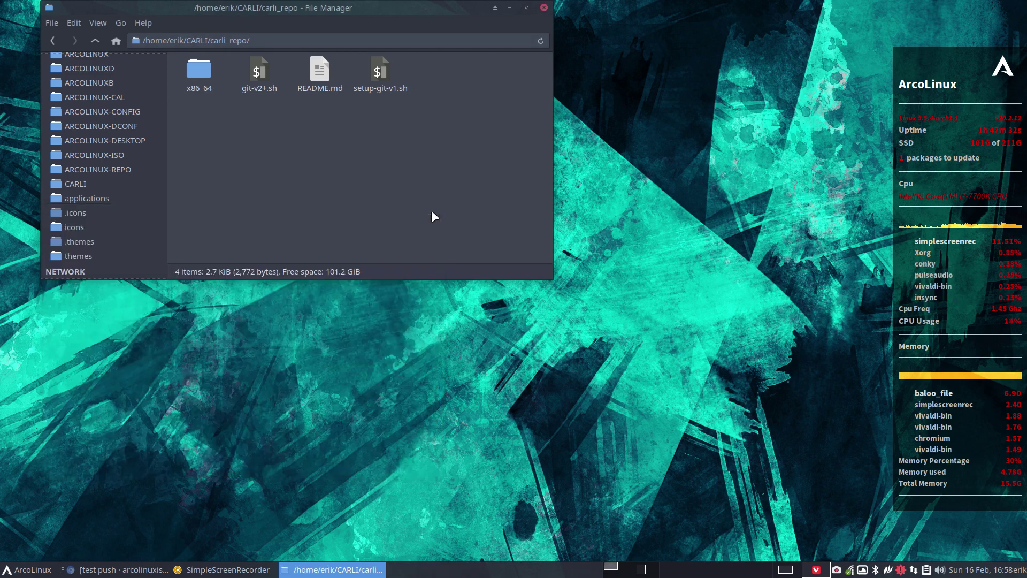
# Open a terminal in the carli-5 folder and tile it over half the desktop beside the file manager
pyautogui.click(95, 40)
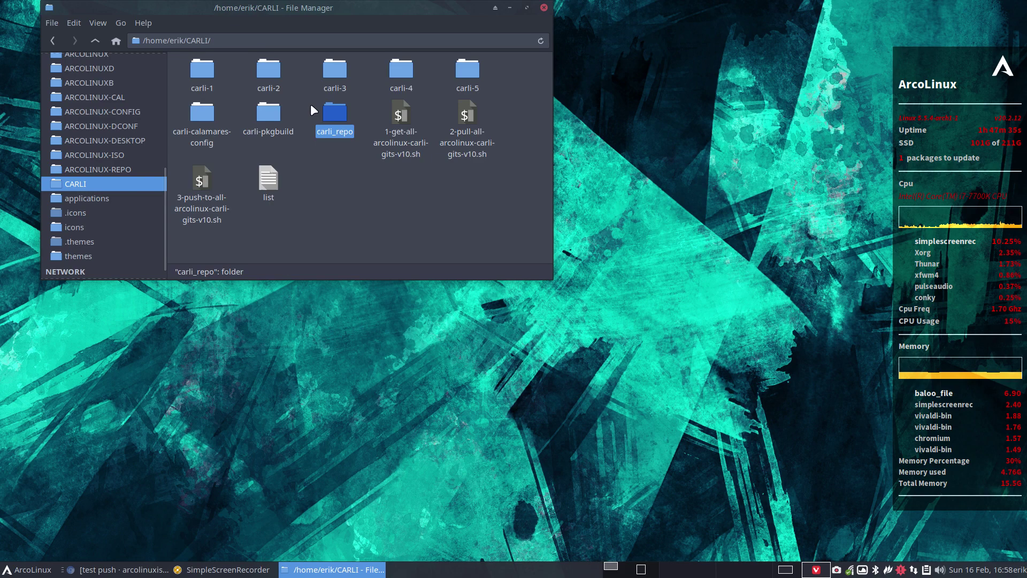
pyautogui.doubleClick(467, 69)
pyautogui.moveTo(318, 6); pyautogui.dragTo(106, 2)
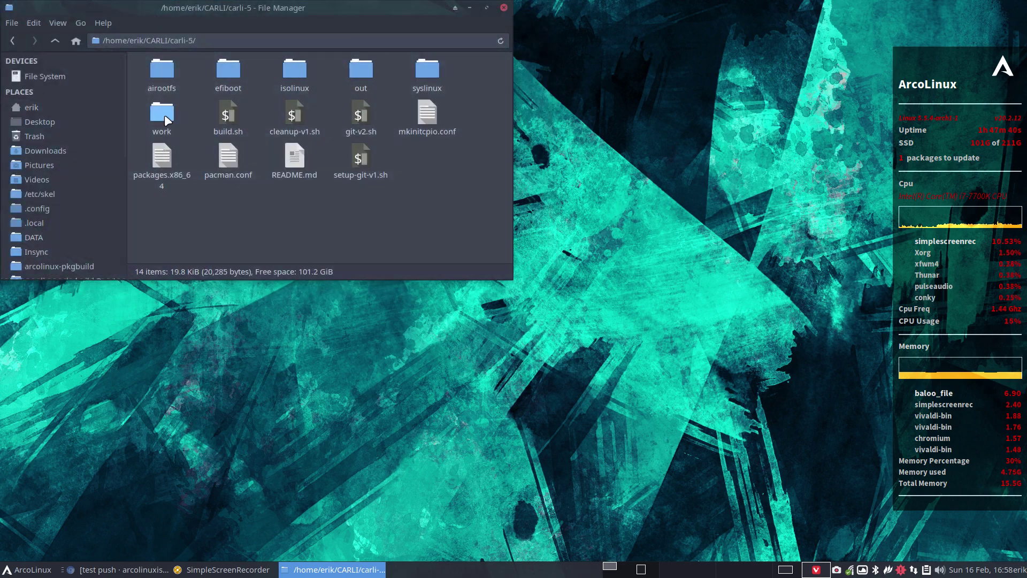
pyautogui.click(235, 110)
pyautogui.rightClick(426, 202)
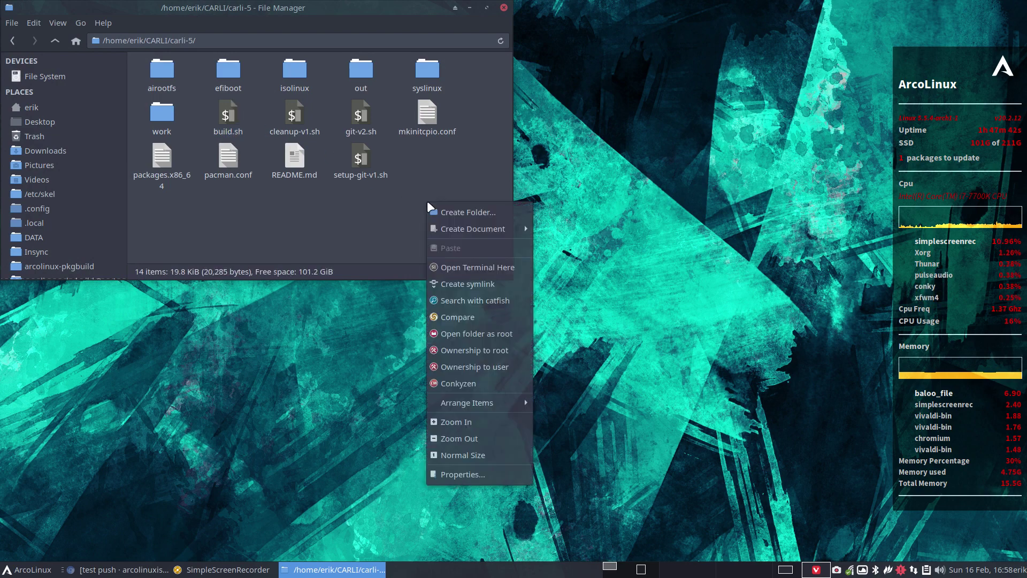
pyautogui.click(605, 249)
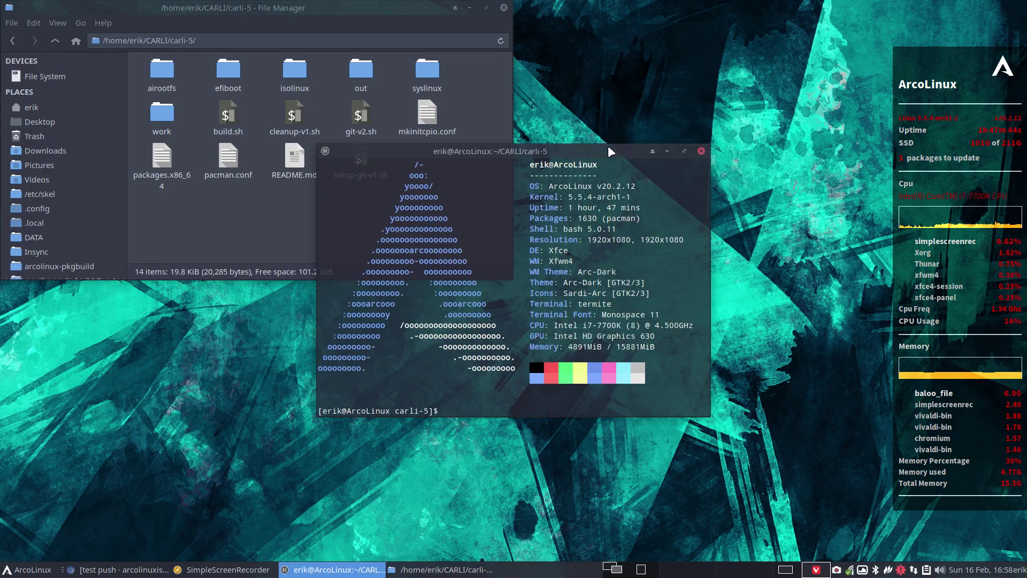
pyautogui.moveTo(608, 146); pyautogui.dragTo(1025, 157)
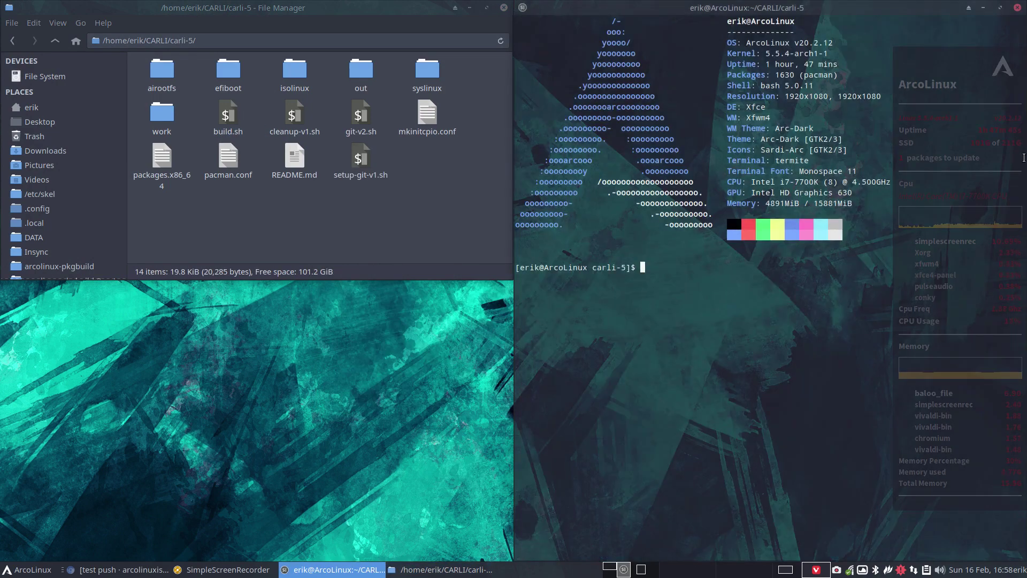
# Run sudo ./build.sh in the carli-5 terminal and enter the sudo password to build the ISO
pyautogui.write('sudo ./build.sh')
pyautogui.press('Return')
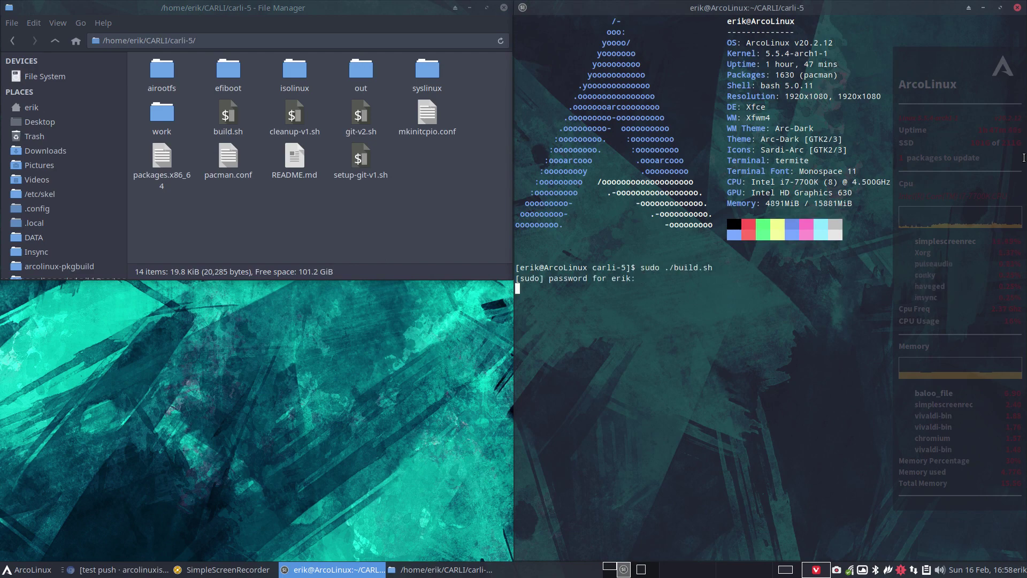
pyautogui.press('Return')
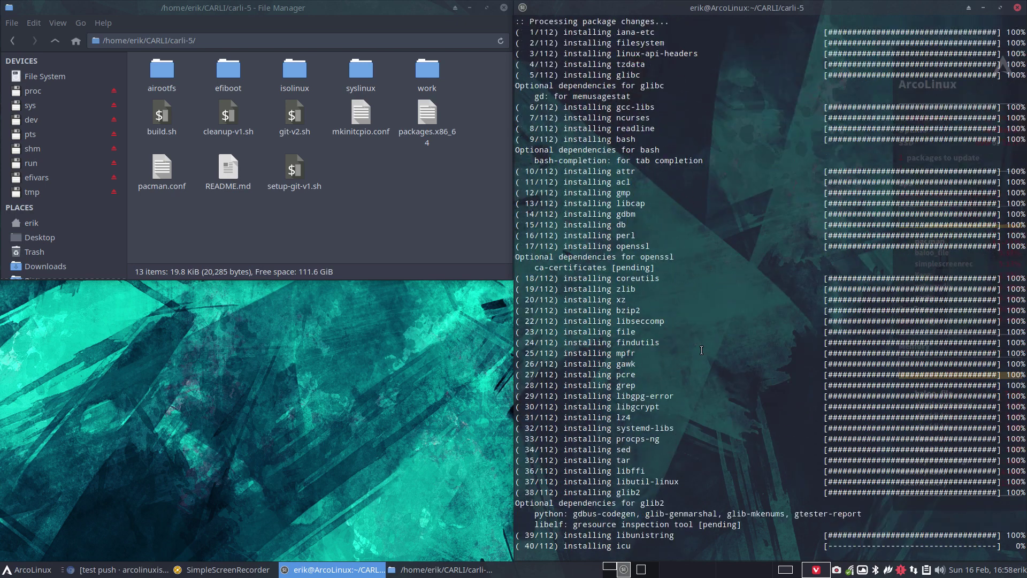
pyautogui.click(119, 483)
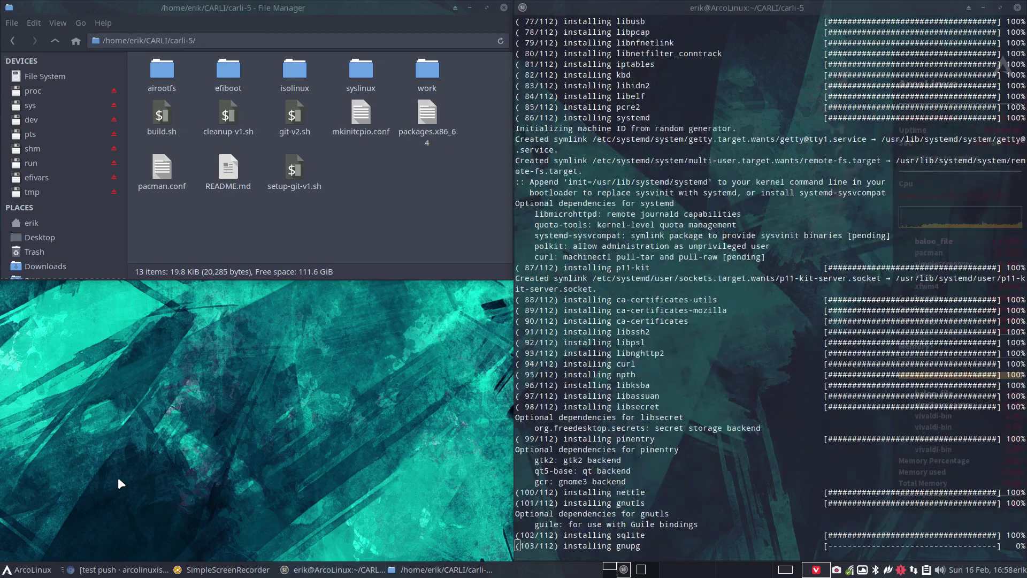
pyautogui.hotkey('ctrl', 'alt', 't')
pyautogui.write('sud')
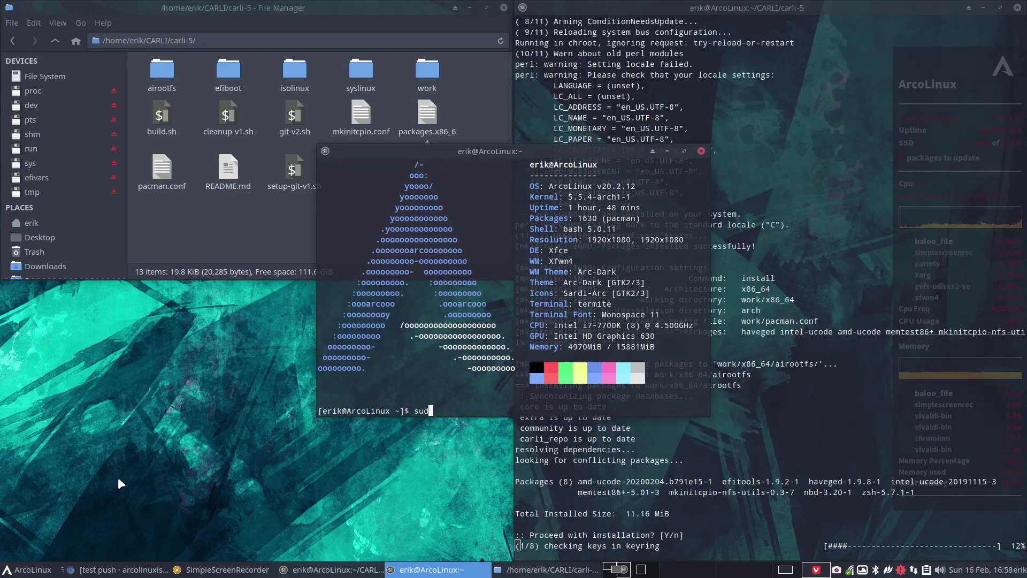
pyautogui.write('o pacman -Scc')
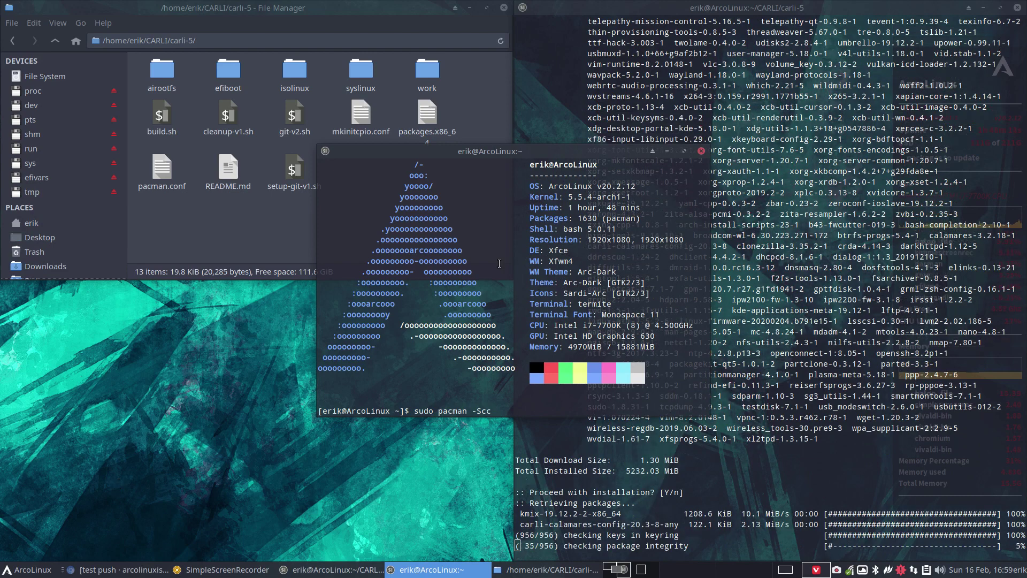
pyautogui.click(701, 150)
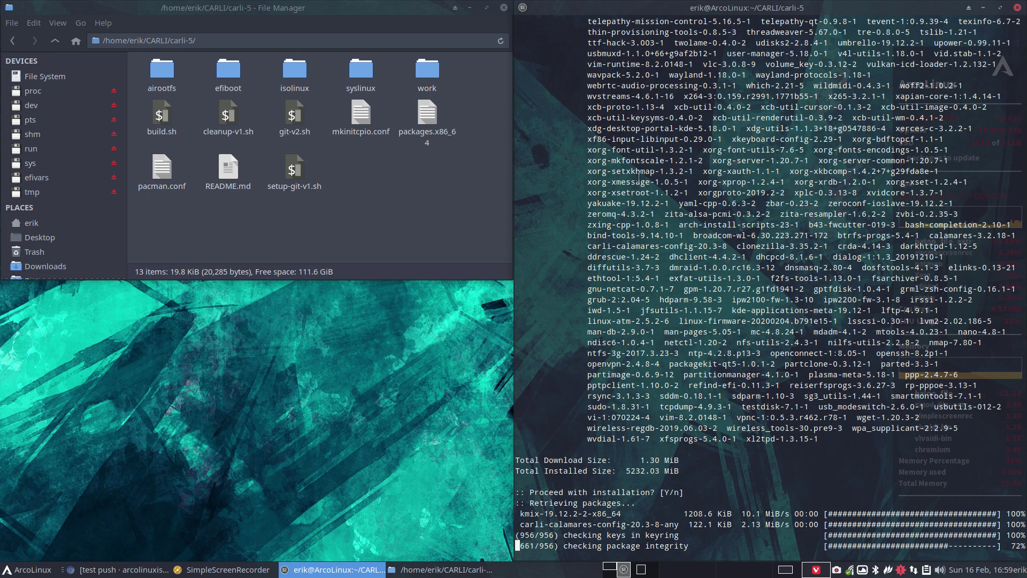
# Open the out folder in carli-5, and boot the Carli5 virtual machine in VirtualBox into Carli Linux (x86_64)
pyautogui.hotkey('alt', 'Tab')
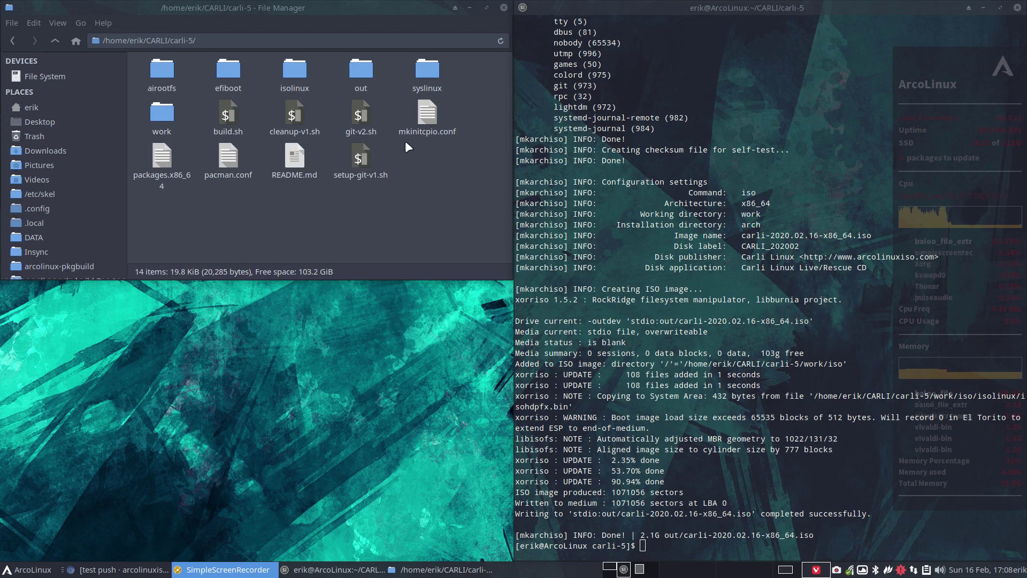
pyautogui.doubleClick(369, 73)
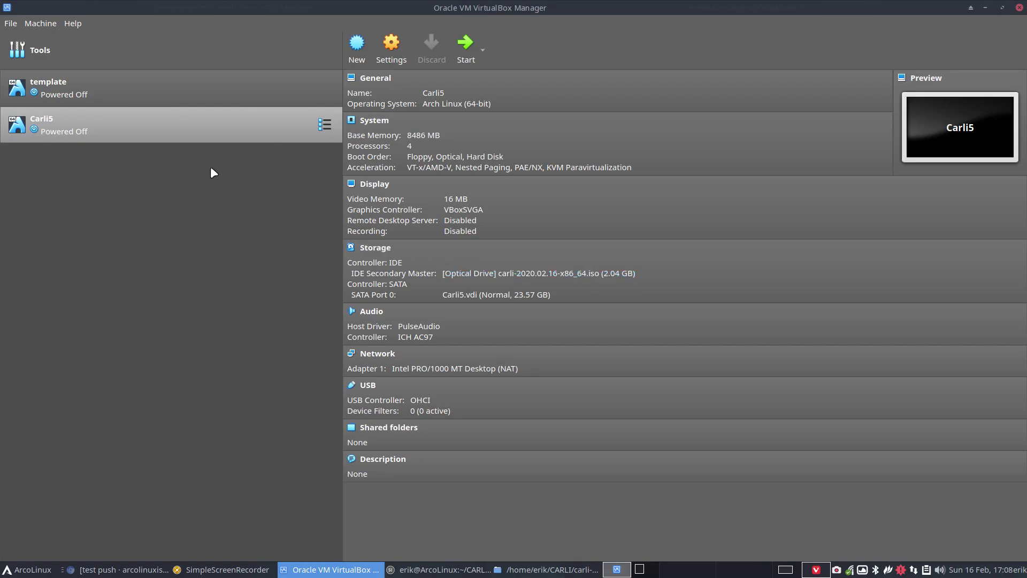
pyautogui.doubleClick(193, 137)
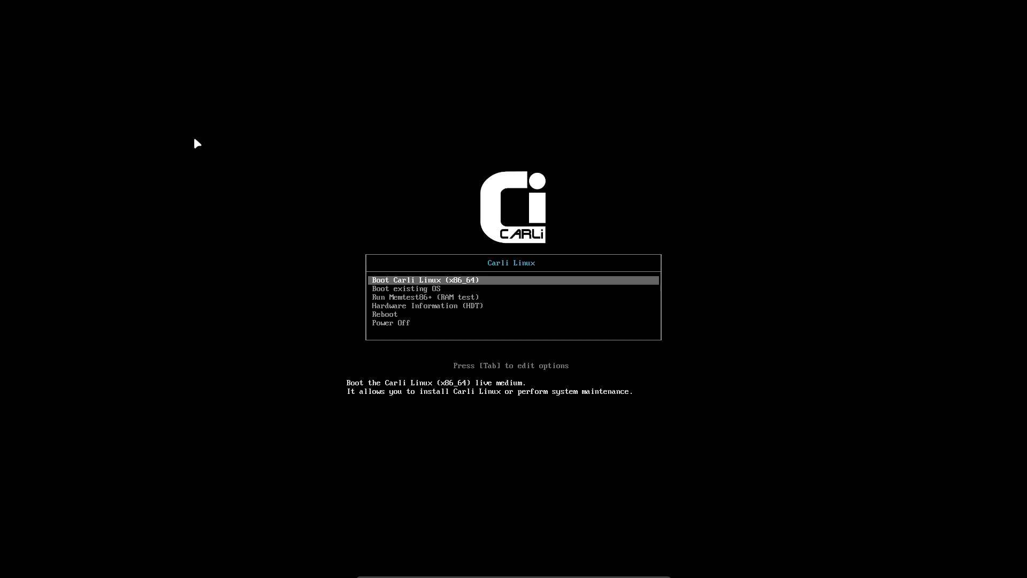
pyautogui.press('Return')
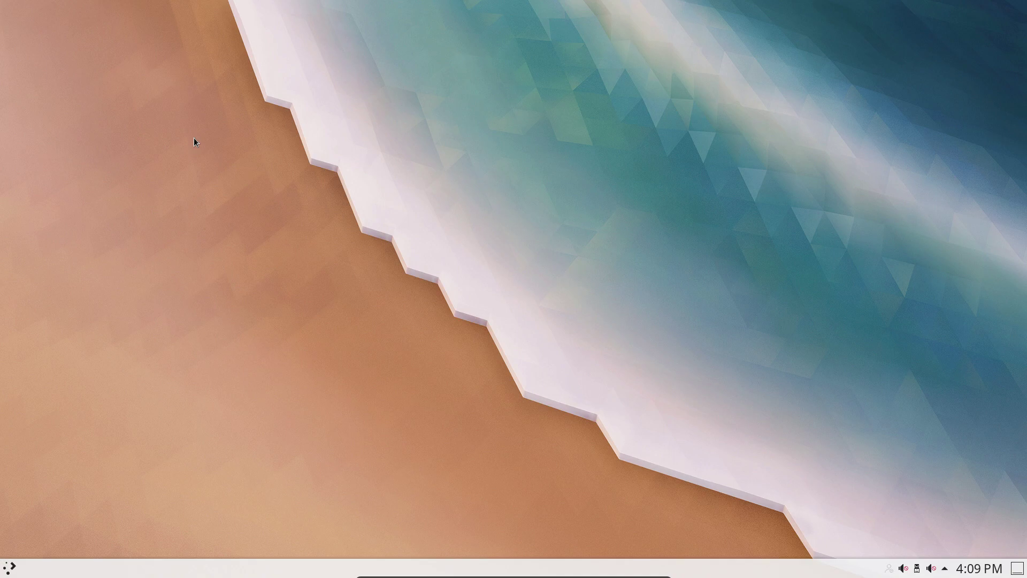
# Search the live system's application launcher for "inst" to check for the installer, and close the launcher
pyautogui.click(9, 569)
pyautogui.write('inst')
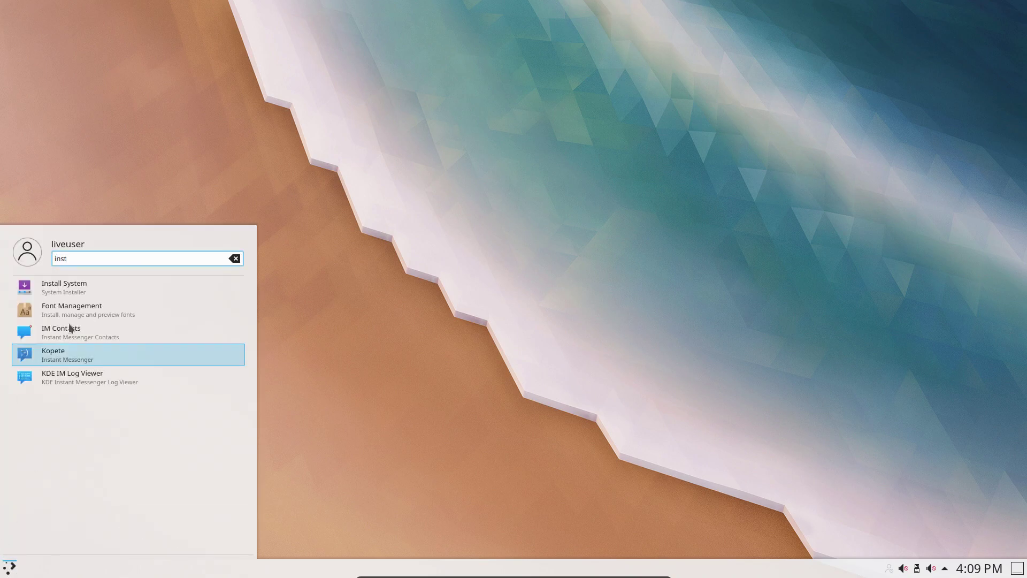
pyautogui.click(411, 304)
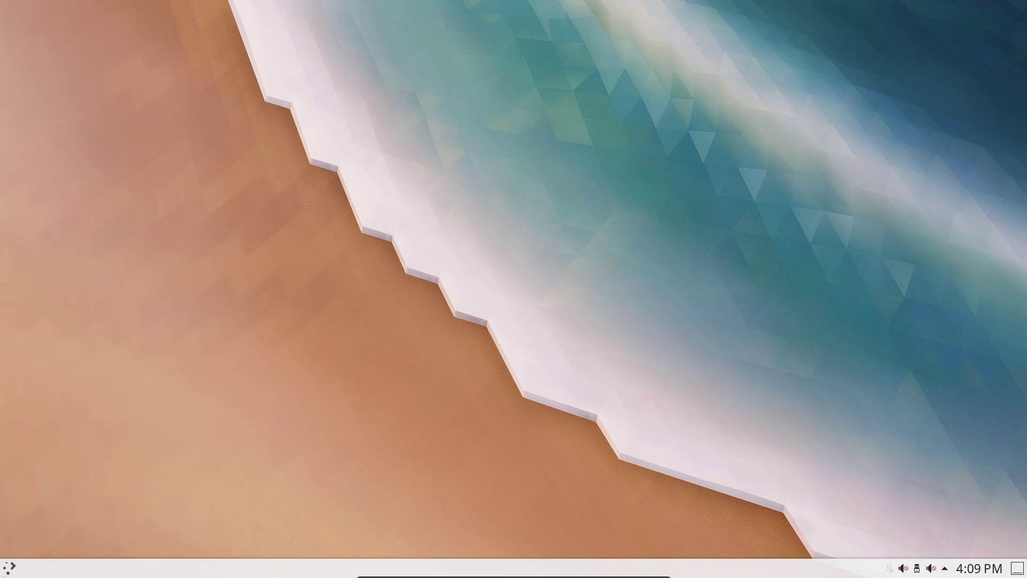
pyautogui.click(9, 568)
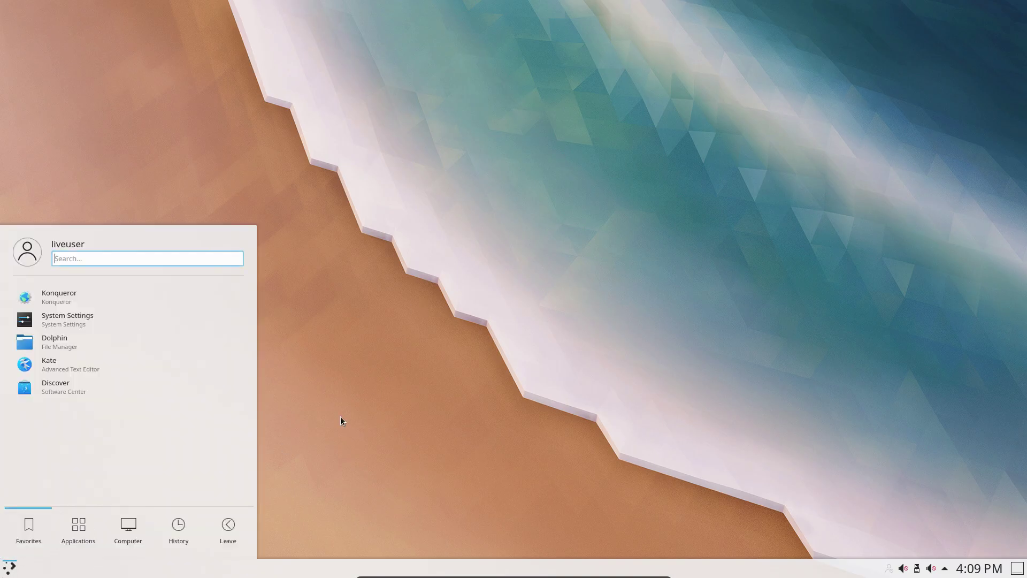
pyautogui.click(374, 397)
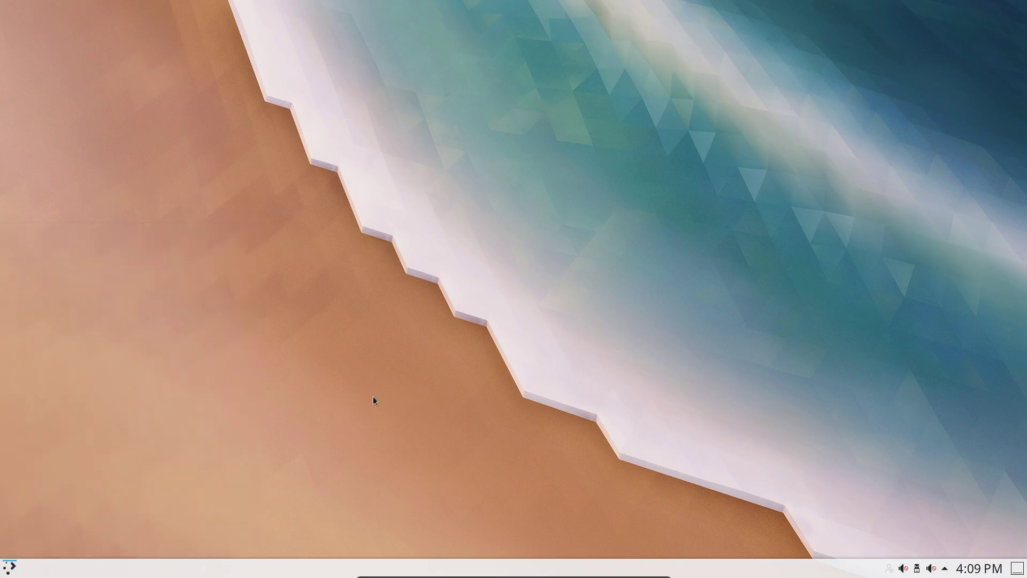
# Search the live system's application launcher for "inst" and start the Carli installer
pyautogui.click(9, 569)
pyautogui.click(576, 175)
pyautogui.click(13, 568)
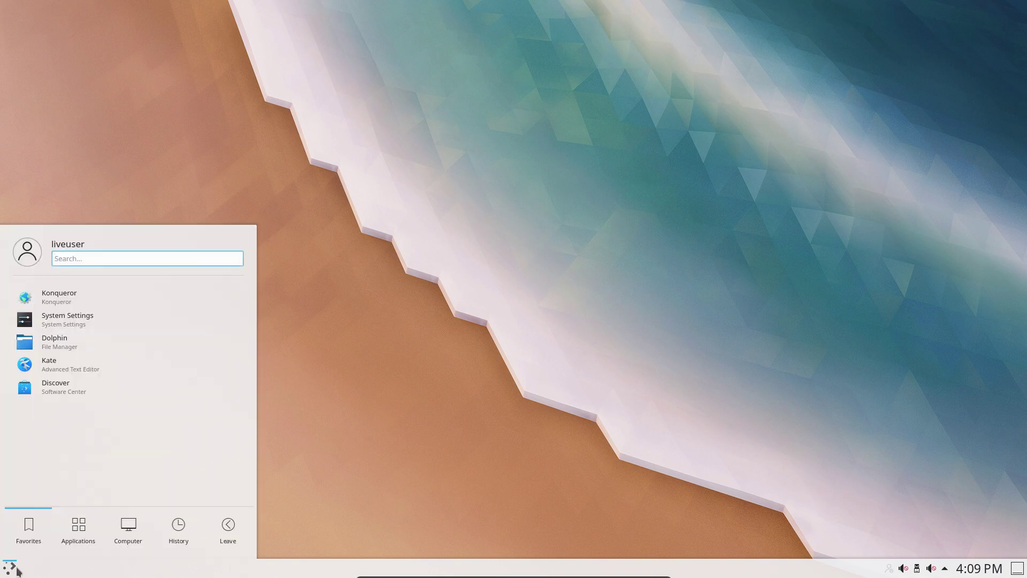
pyautogui.write('inst')
pyautogui.press('Return')
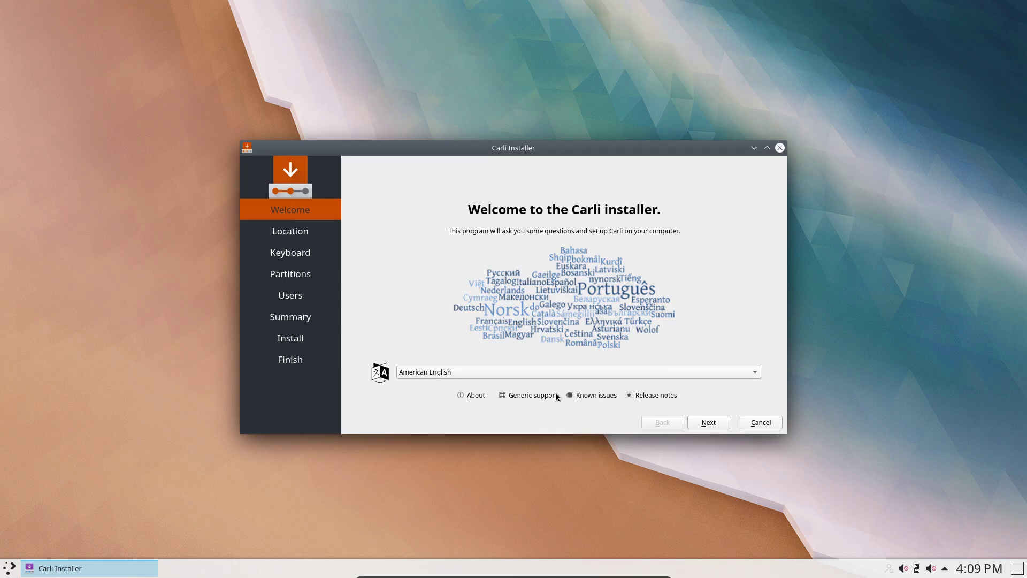
# Look through the launcher's application categories, open Konqueror, and move its window over the installer
pyautogui.click(7, 572)
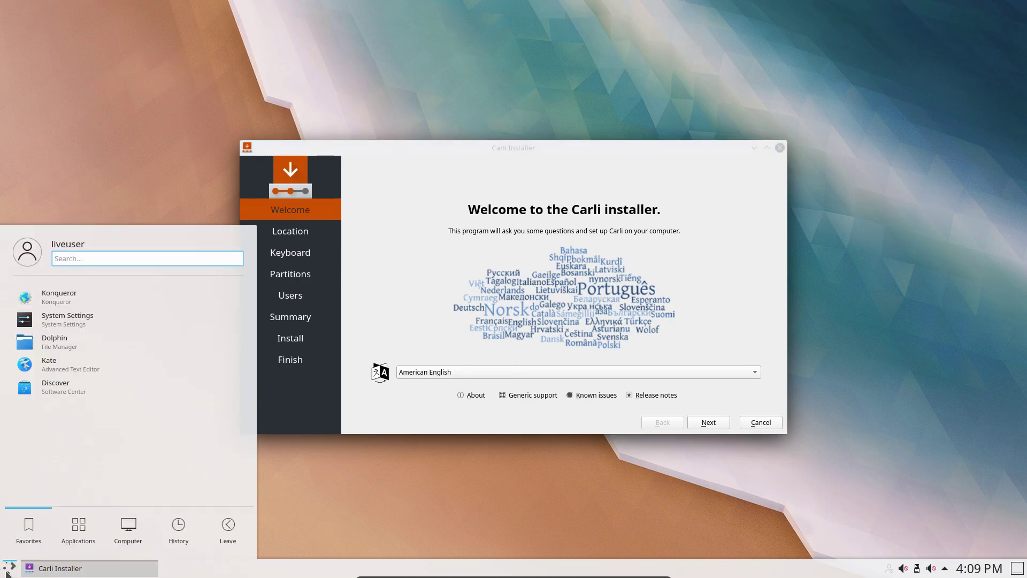
pyautogui.moveTo(78, 530)
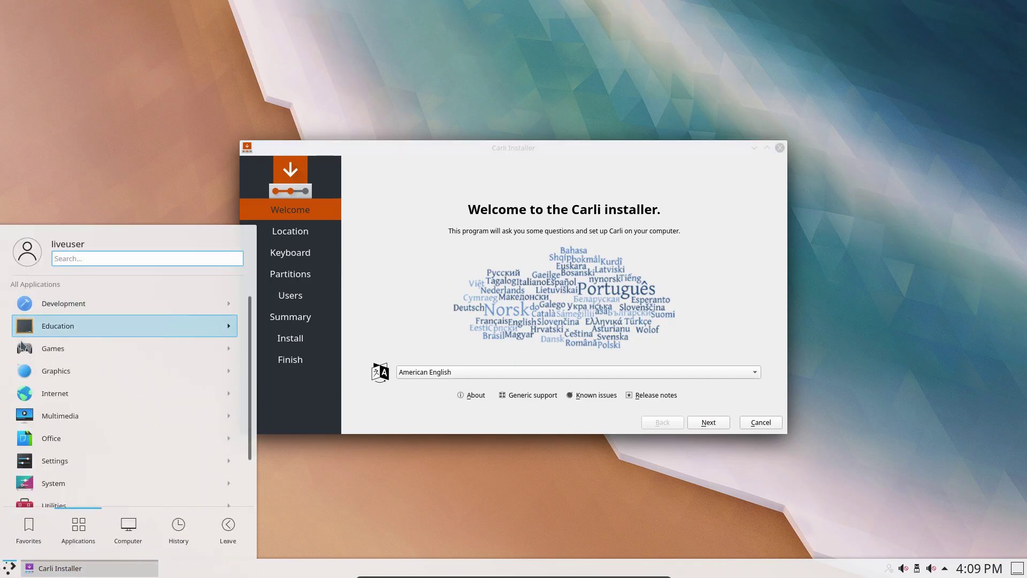
pyautogui.moveTo(30, 547)
pyautogui.click(60, 304)
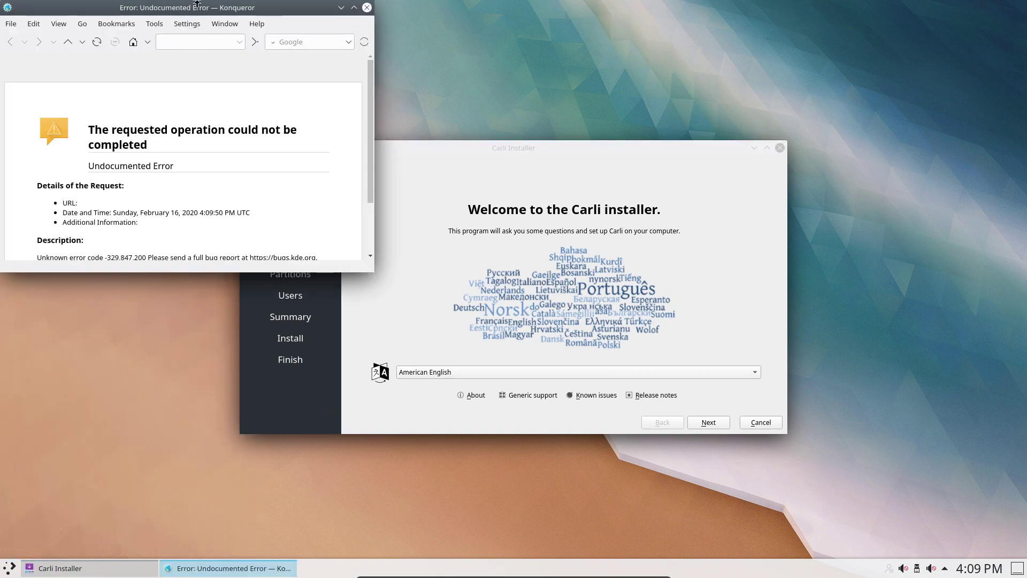
pyautogui.moveTo(213, 9); pyautogui.dragTo(667, 74)
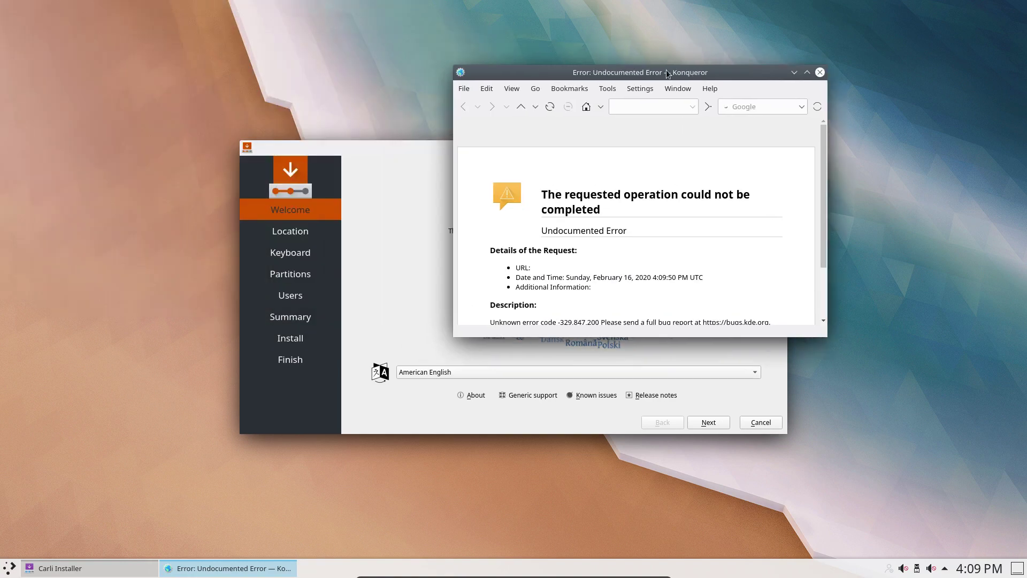
# Load google.be in Konqueror to test the internet connection, maximize the window to view the page, and close the browser
pyautogui.click(640, 107)
pyautogui.write('ggole')
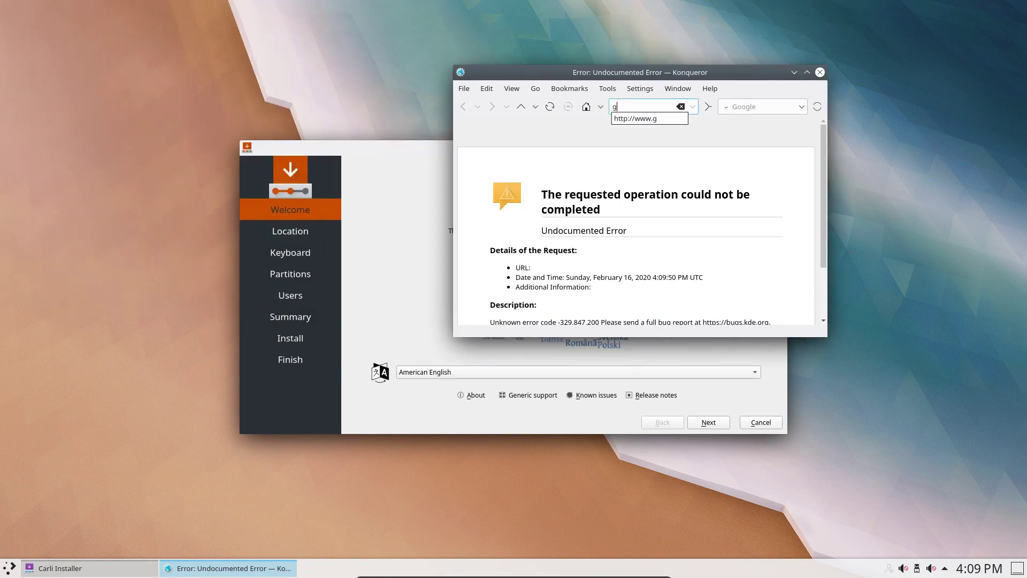
pyautogui.press('BackSpace')
pyautogui.press('BackSpace')
pyautogui.press('BackSpace')
pyautogui.press('BackSpace')
pyautogui.write('oogle<be')
pyautogui.press('BackSpace')
pyautogui.press('BackSpace')
pyautogui.press('BackSpace')
pyautogui.write('.')
pyautogui.write('be')
pyautogui.press('Return')
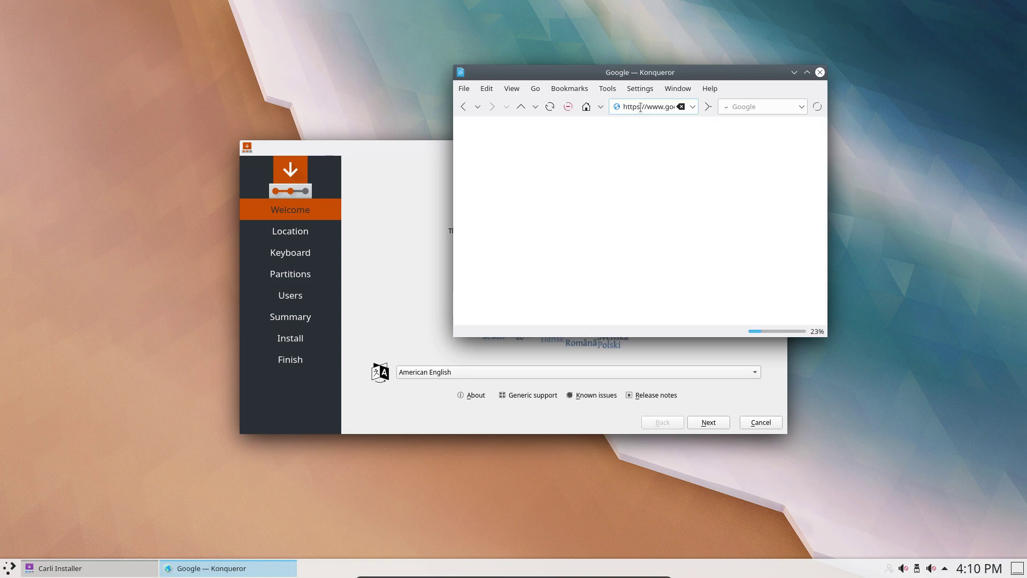
pyautogui.doubleClick(681, 74)
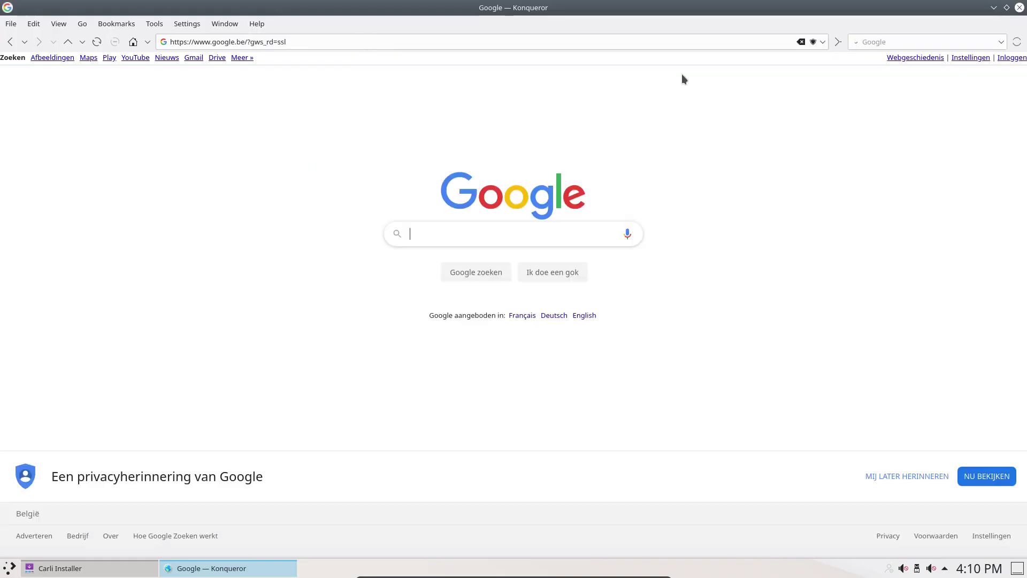
pyautogui.click(1019, 7)
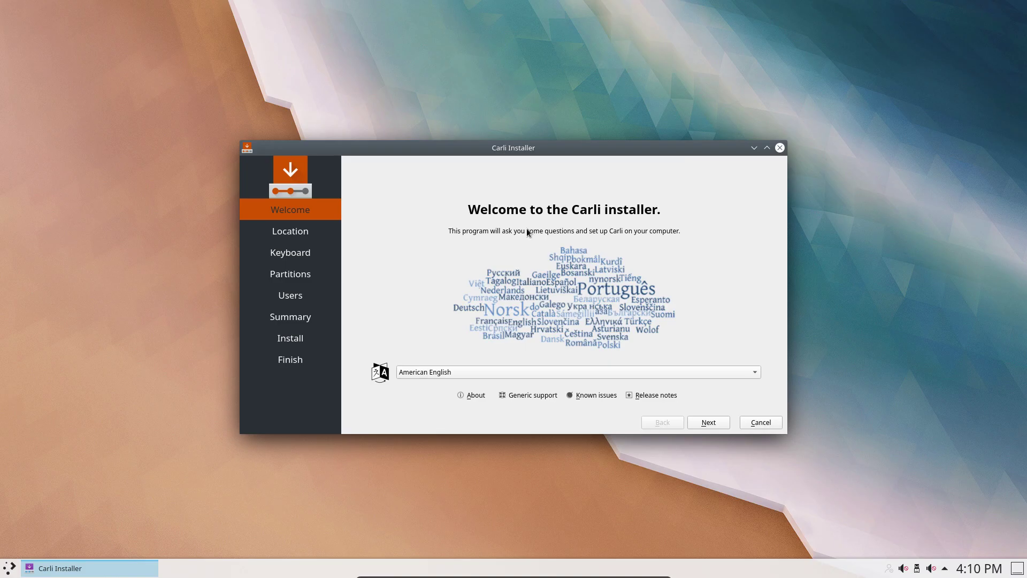
# Set the installer language to español de España and continue to the location page
pyautogui.click(505, 377)
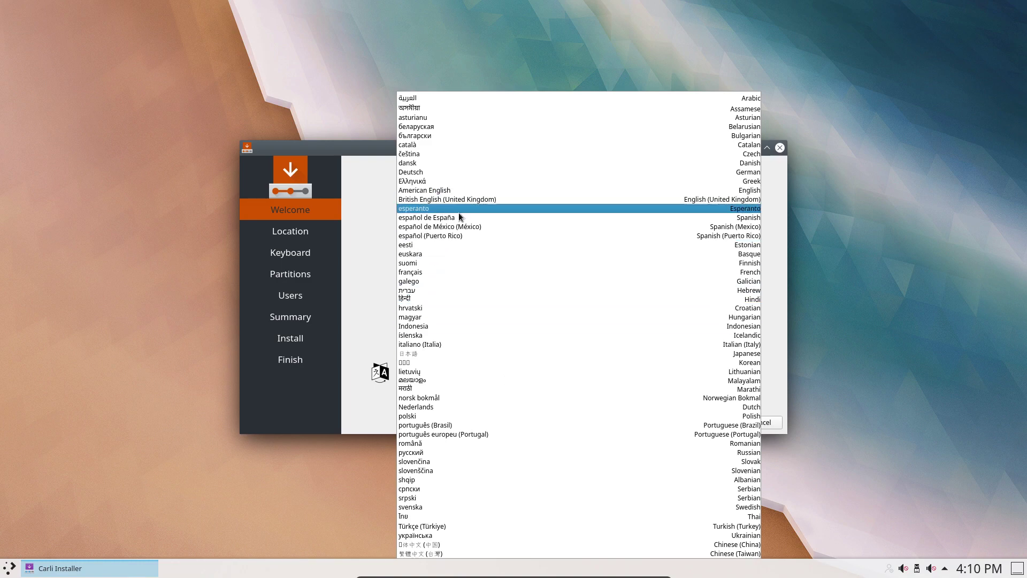
pyautogui.click(487, 216)
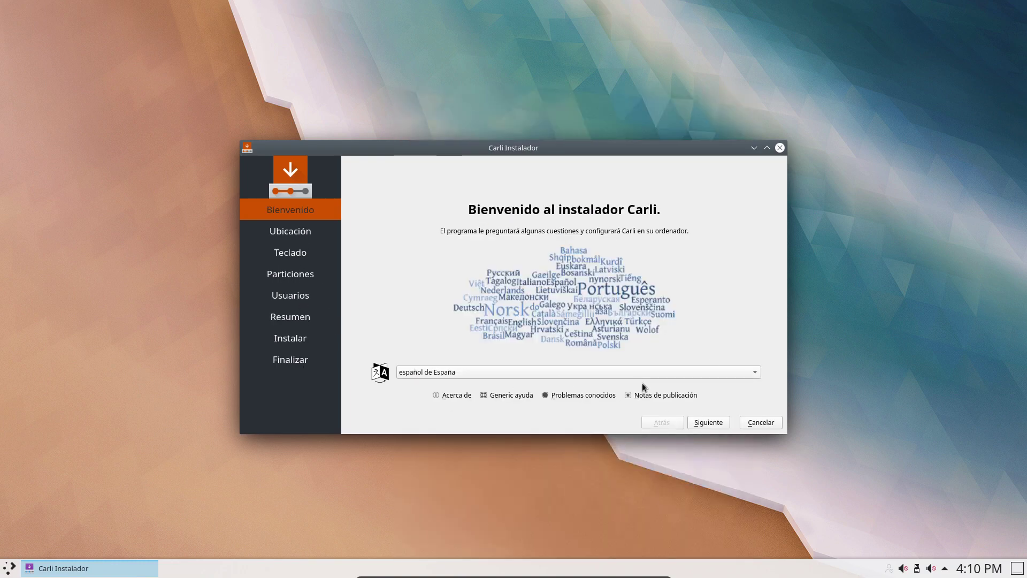
pyautogui.click(715, 422)
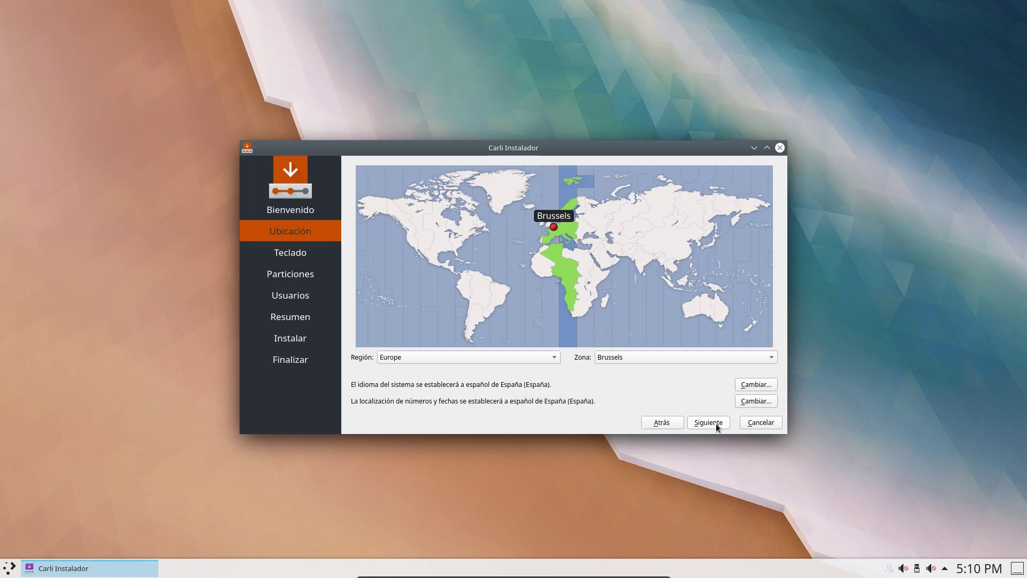
# Accept Europe/Brussels as the location, and choose the Belgian keyboard layout with its Default variant
pyautogui.click(716, 423)
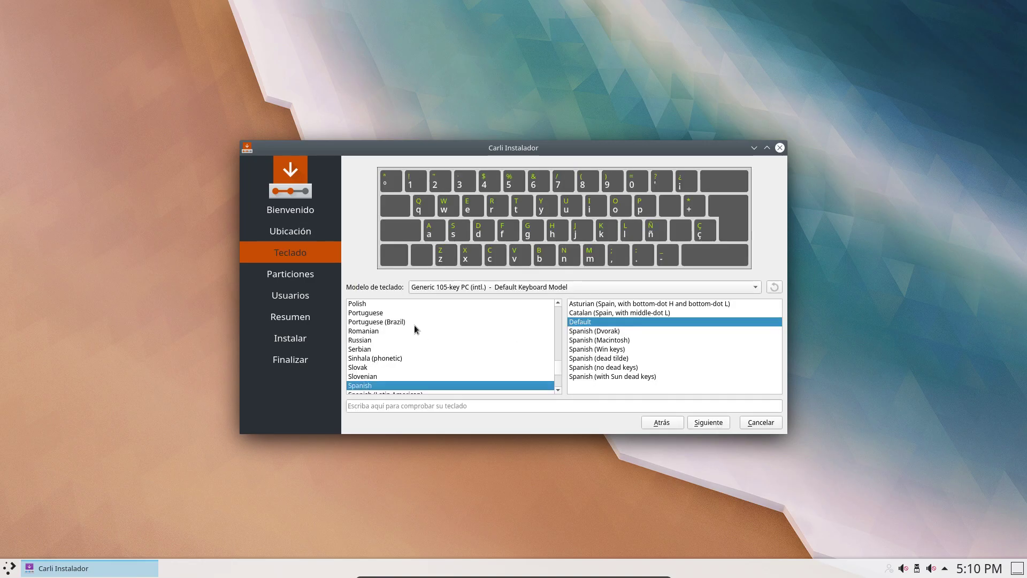
pyautogui.scroll(20, 380, 315)
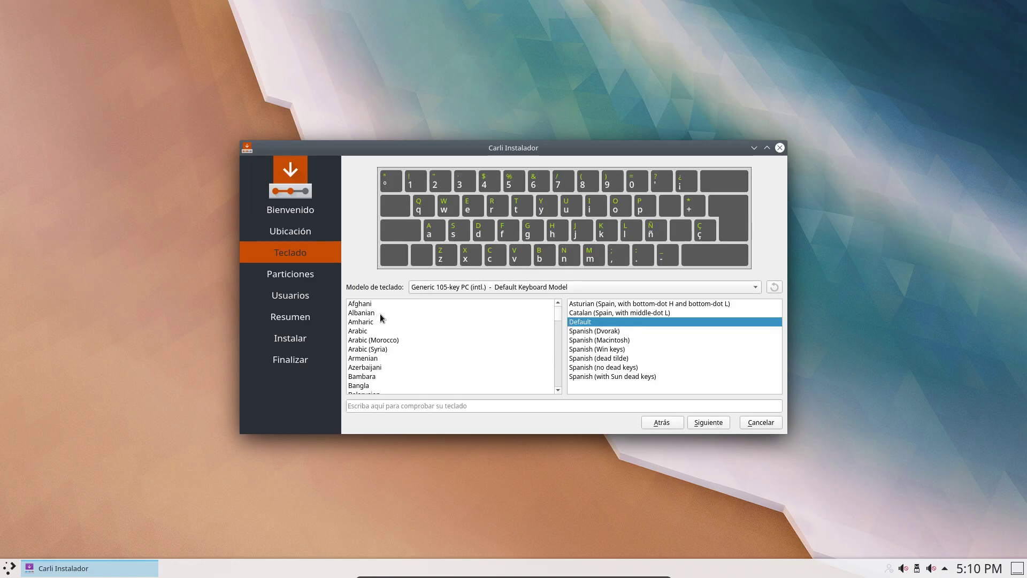
pyautogui.scroll(-3, 381, 317)
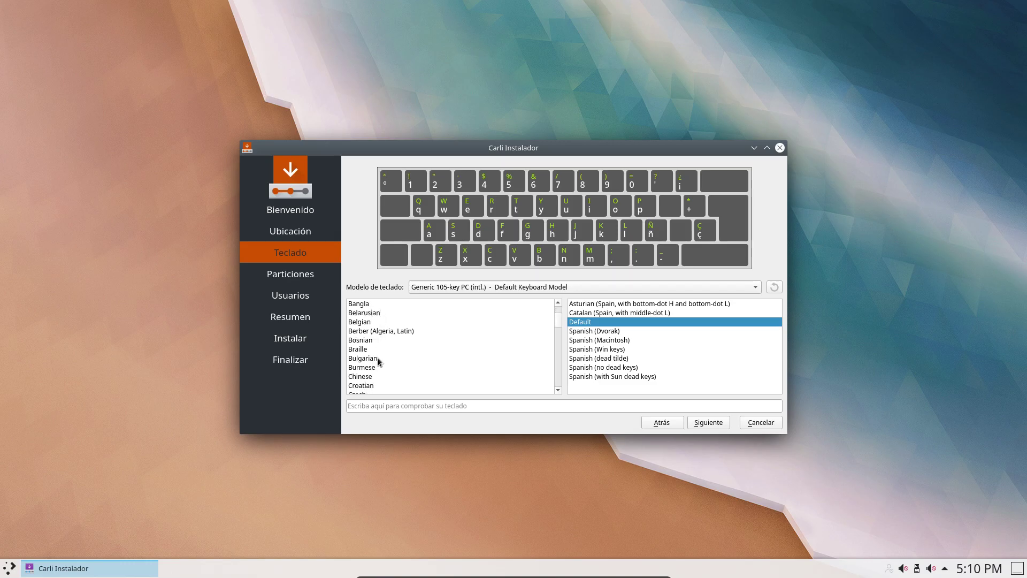
pyautogui.click(373, 323)
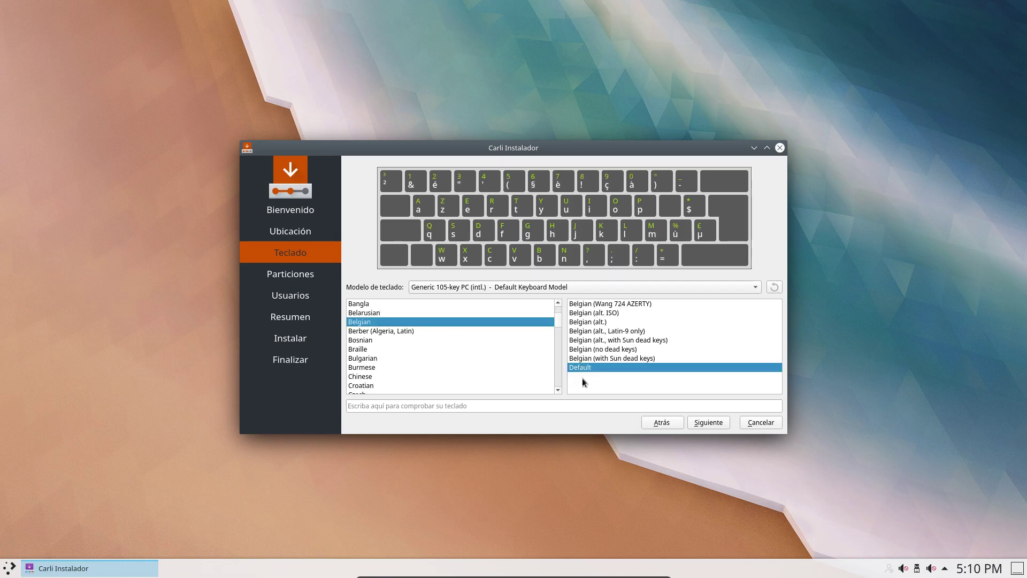
pyautogui.click(711, 423)
# Choose to erase the VBOX HARDDISK with no swap (Sin Swap), and continue to the user page
pyautogui.click(422, 265)
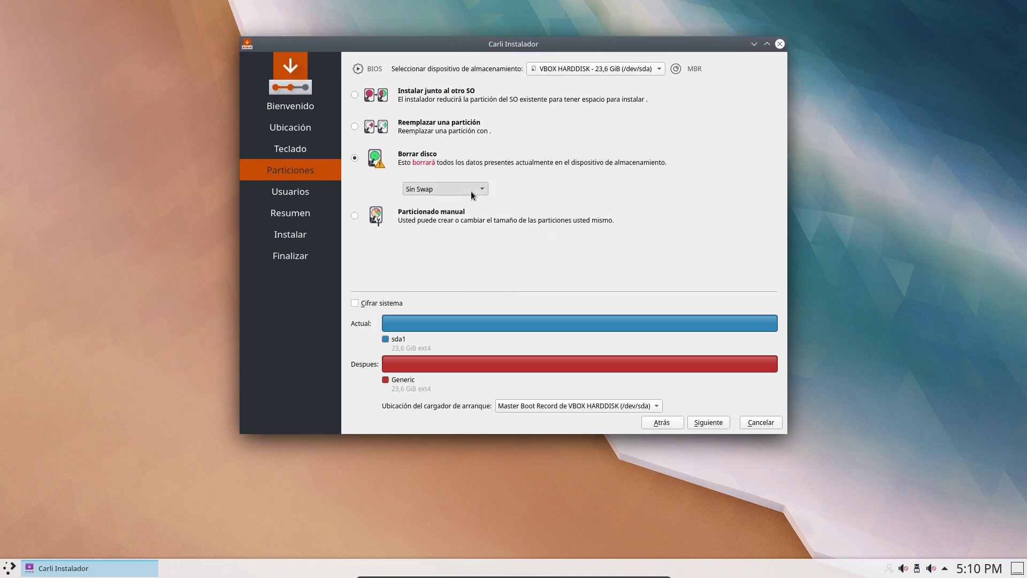
pyautogui.click(470, 191)
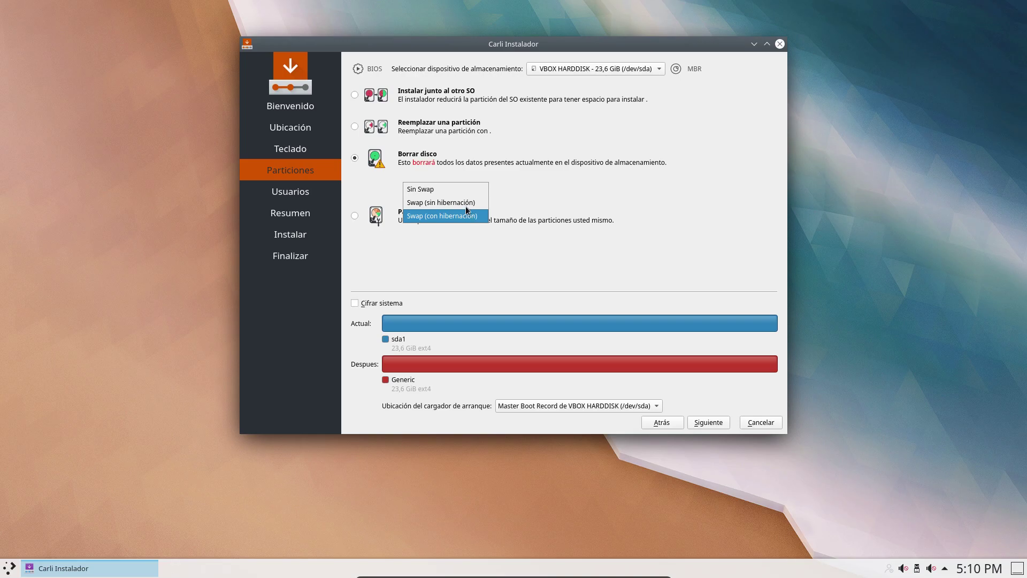
pyautogui.click(462, 190)
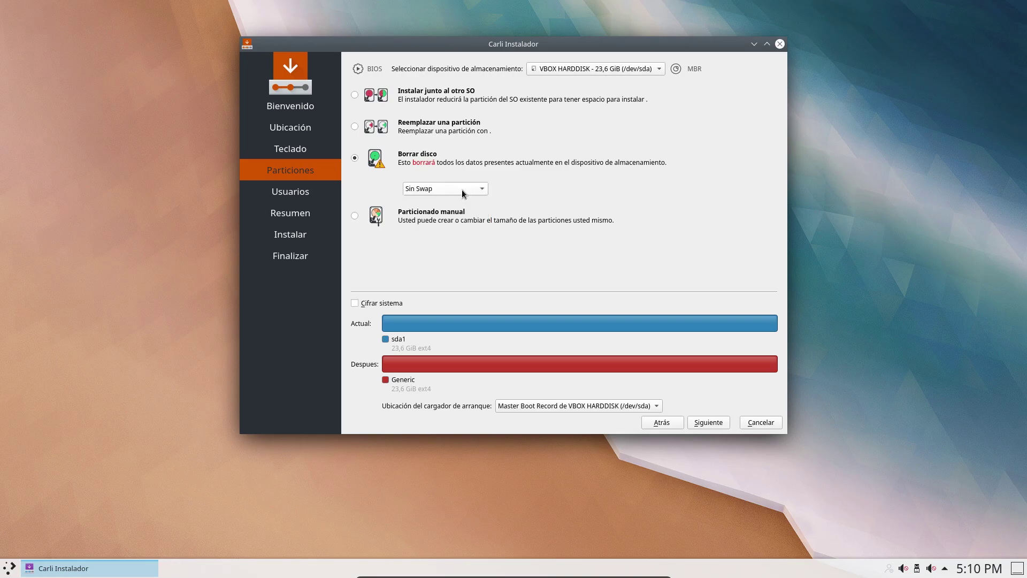
pyautogui.click(717, 426)
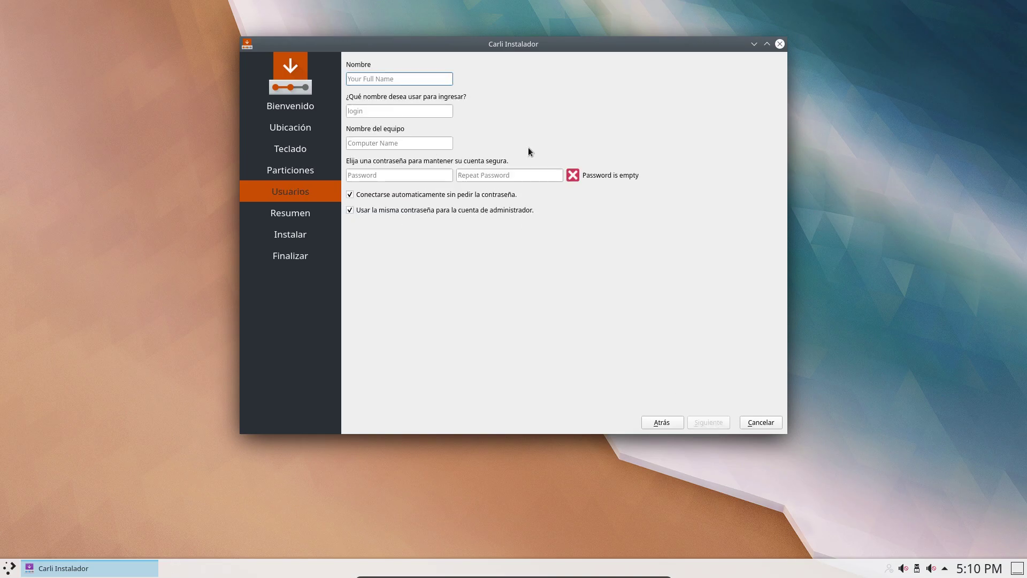
# Enter the user's name and the account password twice, accept the suggested login and computer names, and start the installation
pyautogui.write('erik')
pyautogui.press('Tab')
pyautogui.press('Tab')
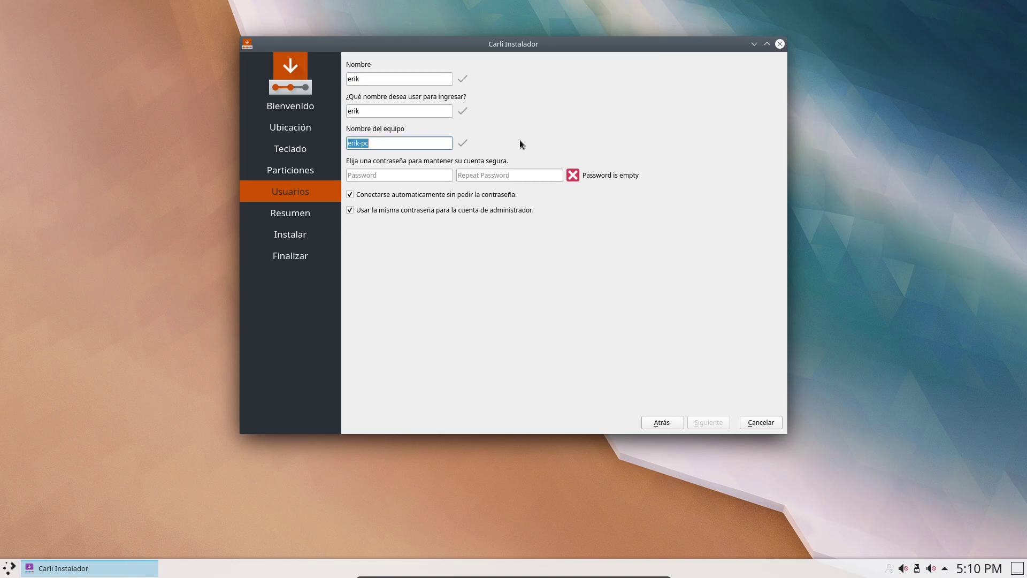
pyautogui.press('Tab')
pyautogui.write('*******')
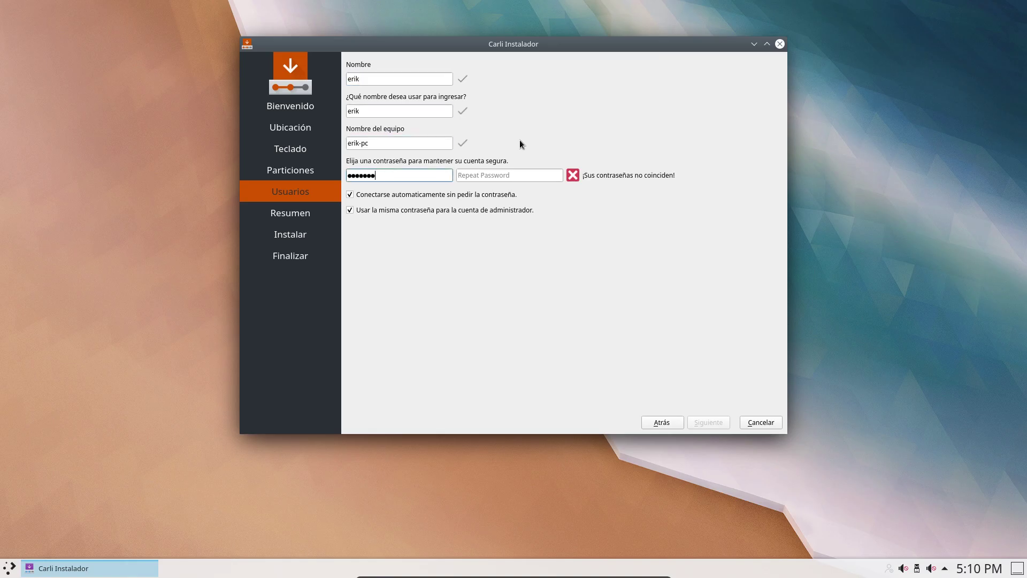
pyautogui.write('****')
pyautogui.press('Tab')
pyautogui.write('**')
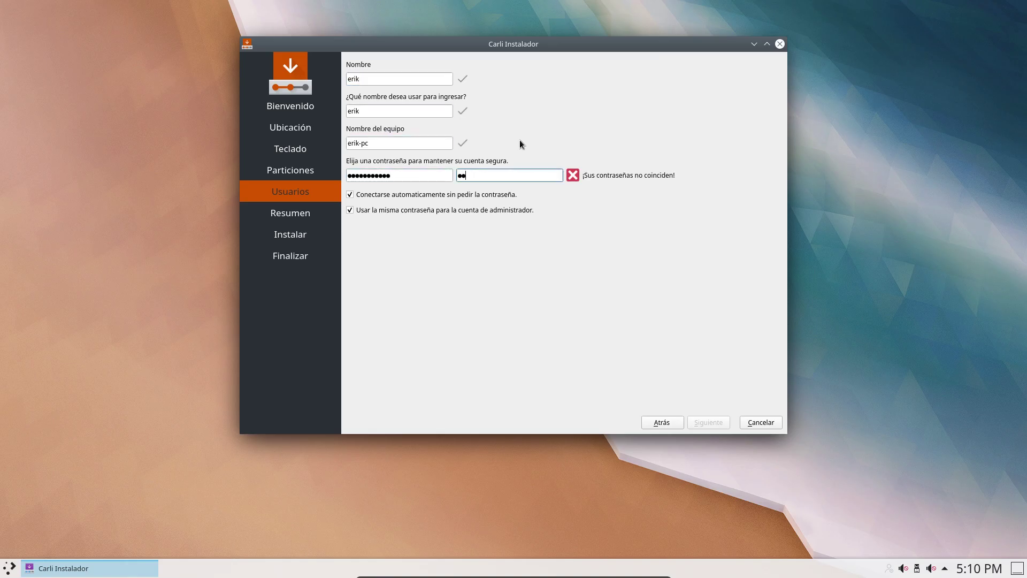
pyautogui.write('*********')
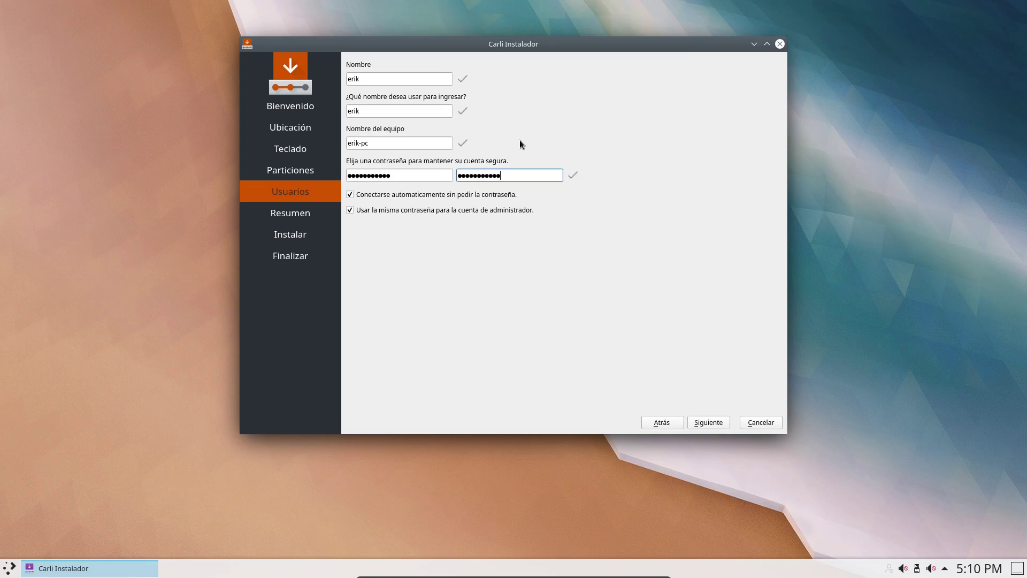
pyautogui.click(718, 421)
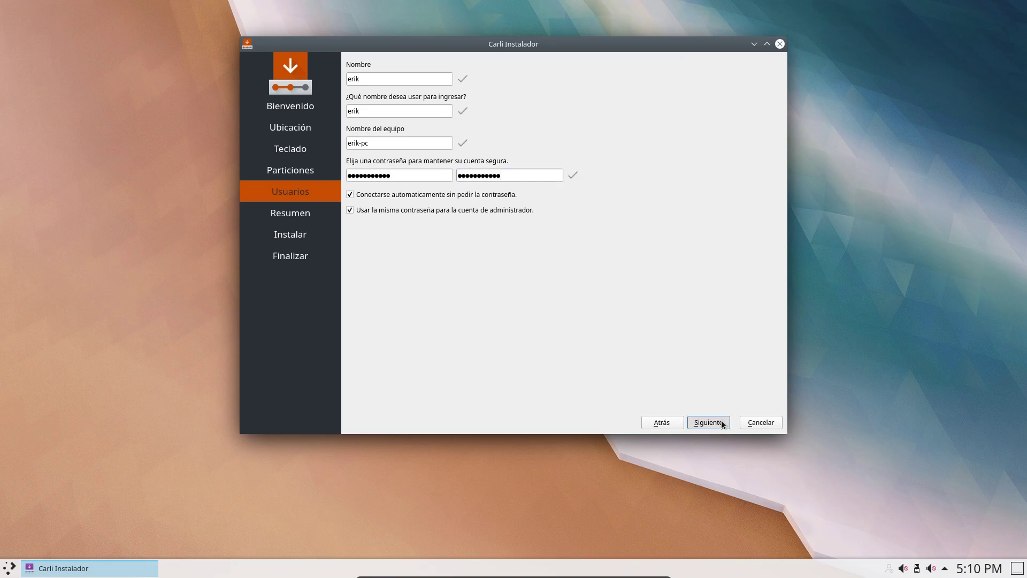
pyautogui.click(721, 422)
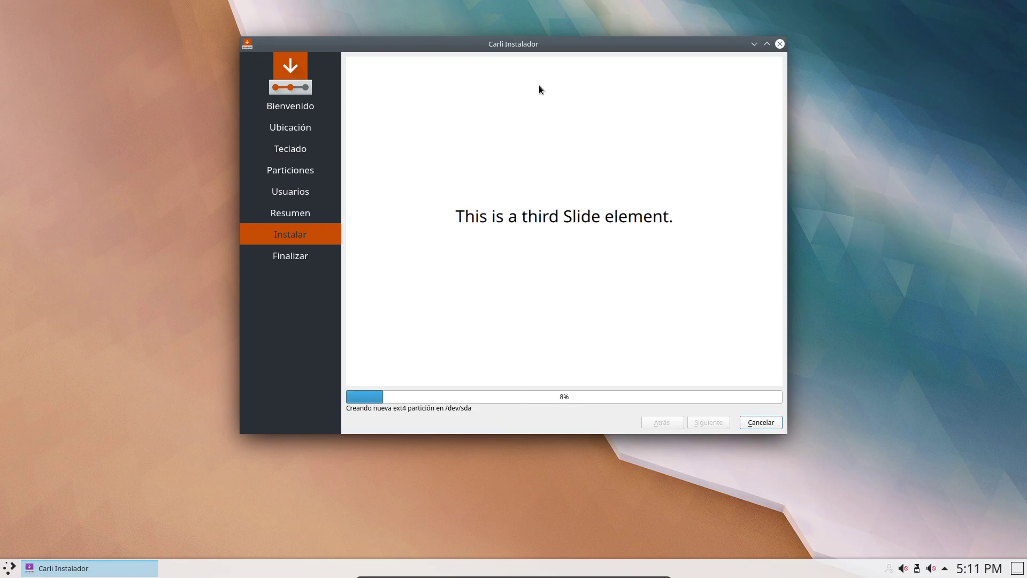
# Reduce the installer window's height and move it aside to free space on the desktop
pyautogui.moveTo(546, 37); pyautogui.dragTo(558, 96)
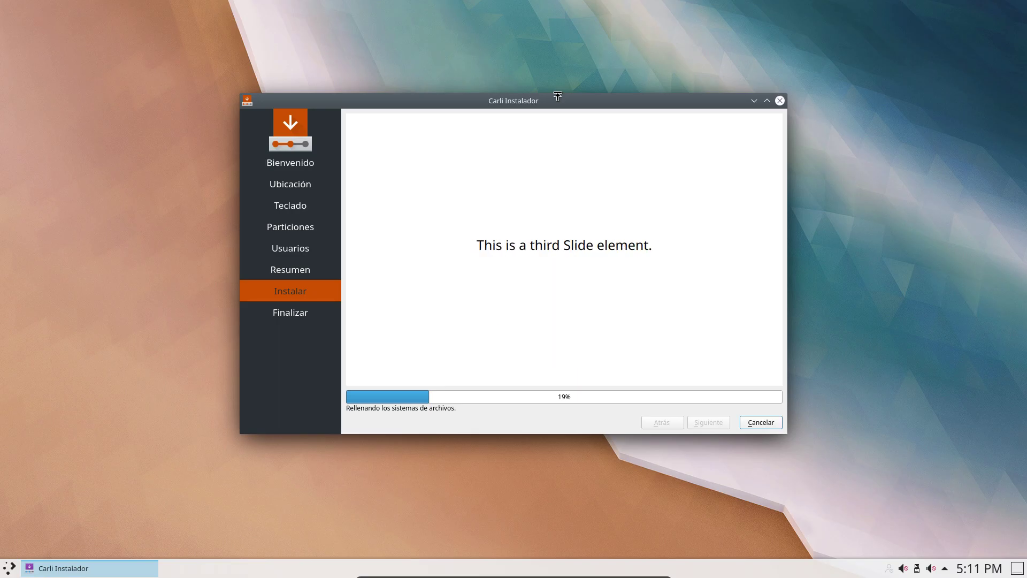
pyautogui.moveTo(553, 100); pyautogui.dragTo(537, 88)
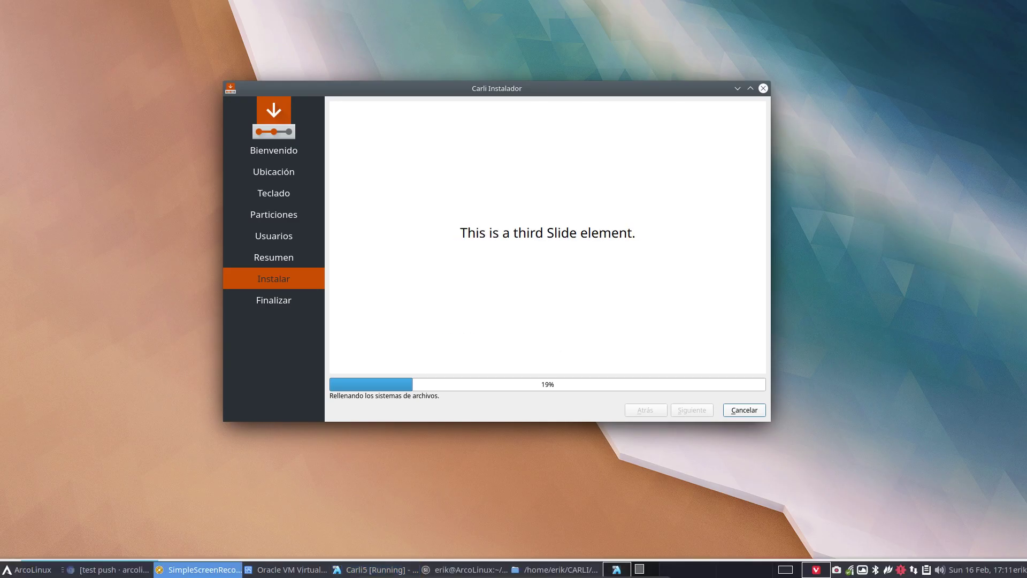
pyautogui.moveTo(527, 89); pyautogui.dragTo(762, 23)
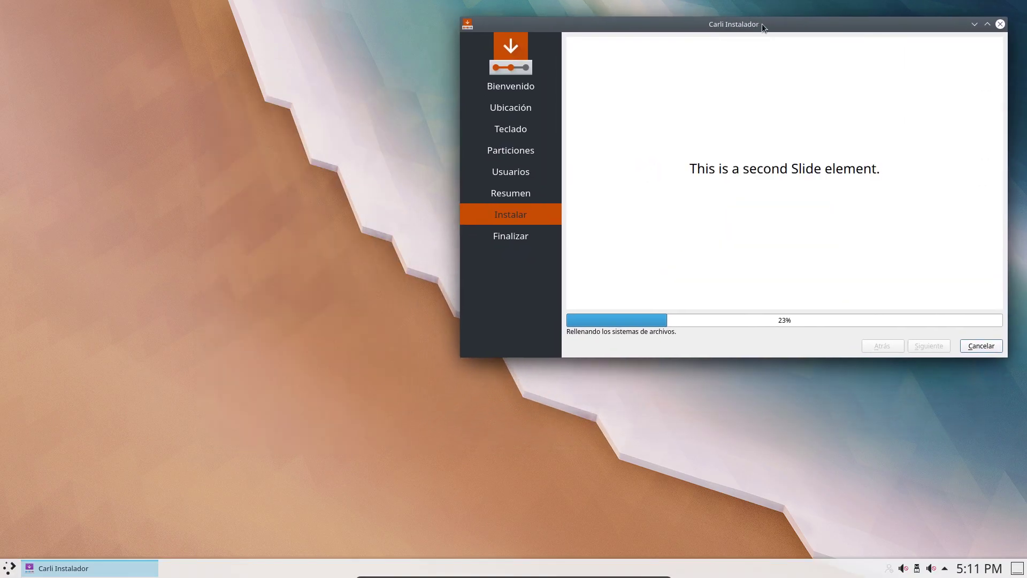
# Open Dolphin from the desktop, browse the overlay root to /etc/calamares, and select its branding and modules folders and settings.conf
pyautogui.rightClick(153, 155)
pyautogui.click(198, 341)
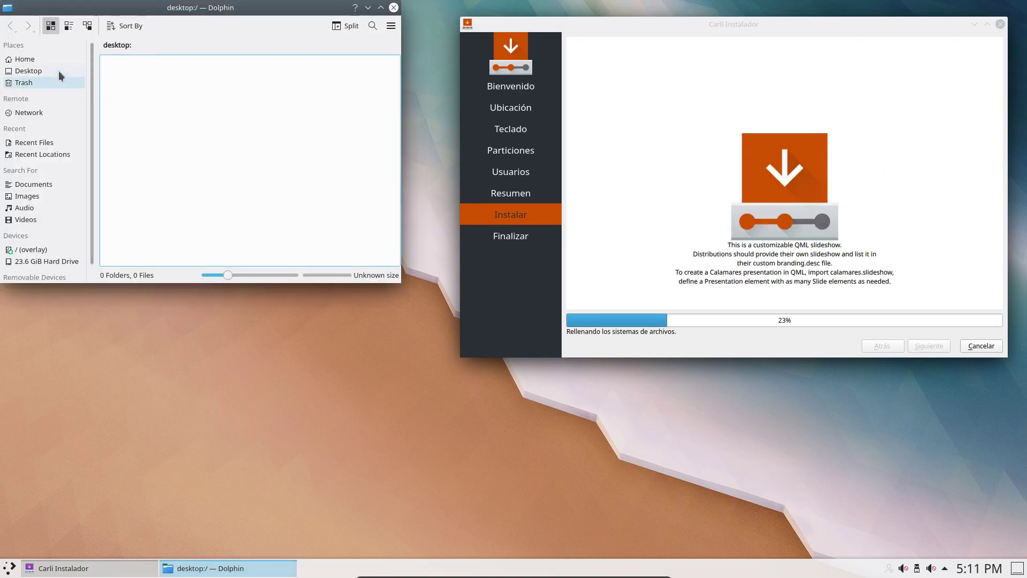
pyautogui.click(30, 250)
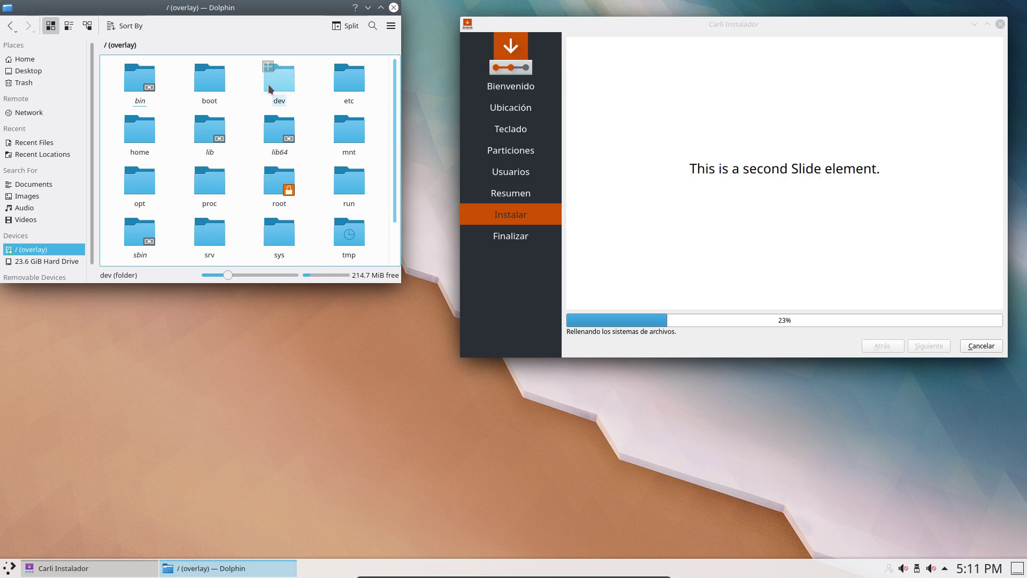
pyautogui.click(339, 86)
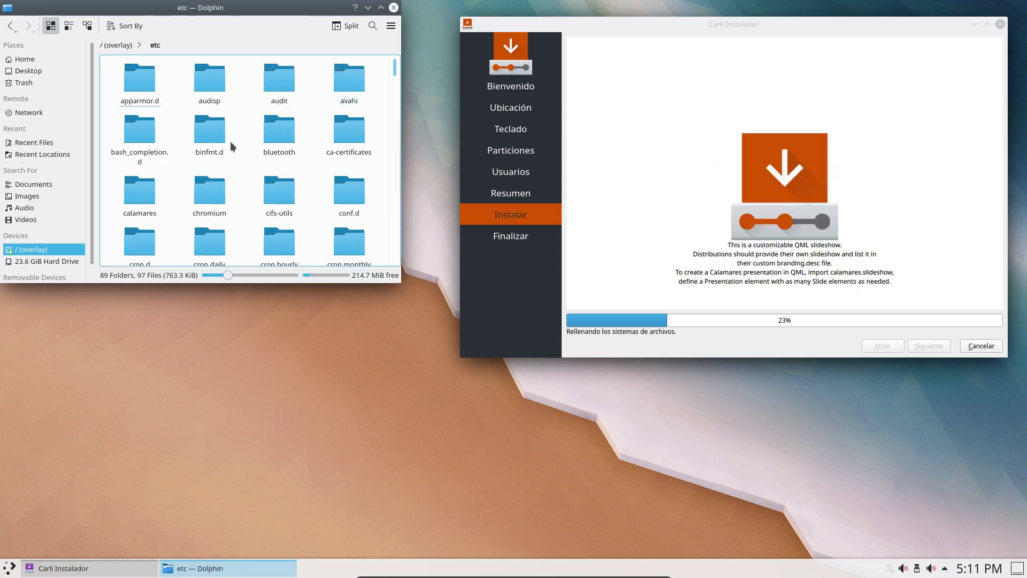
pyautogui.click(153, 197)
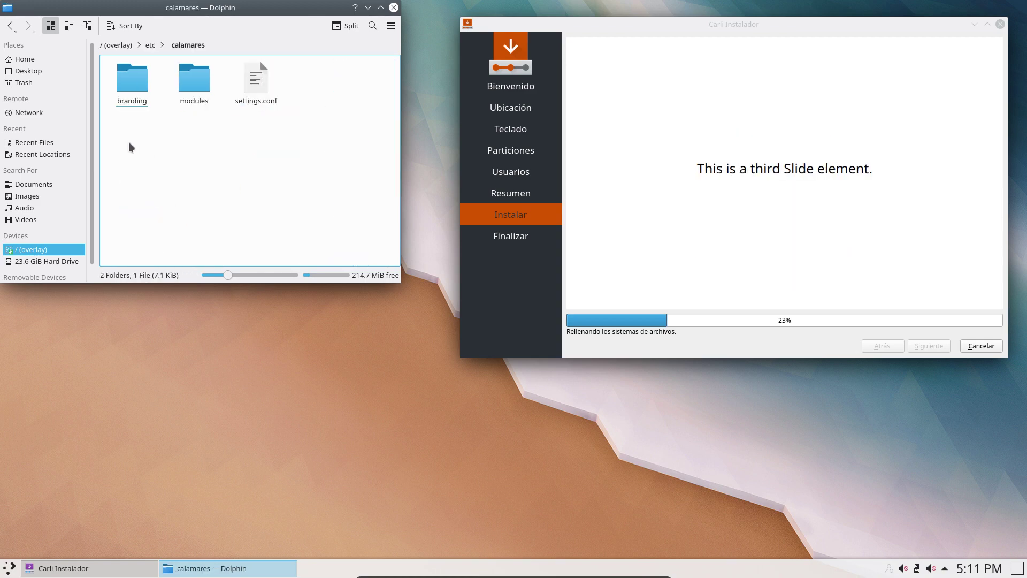
pyautogui.moveTo(121, 141); pyautogui.dragTo(327, 75)
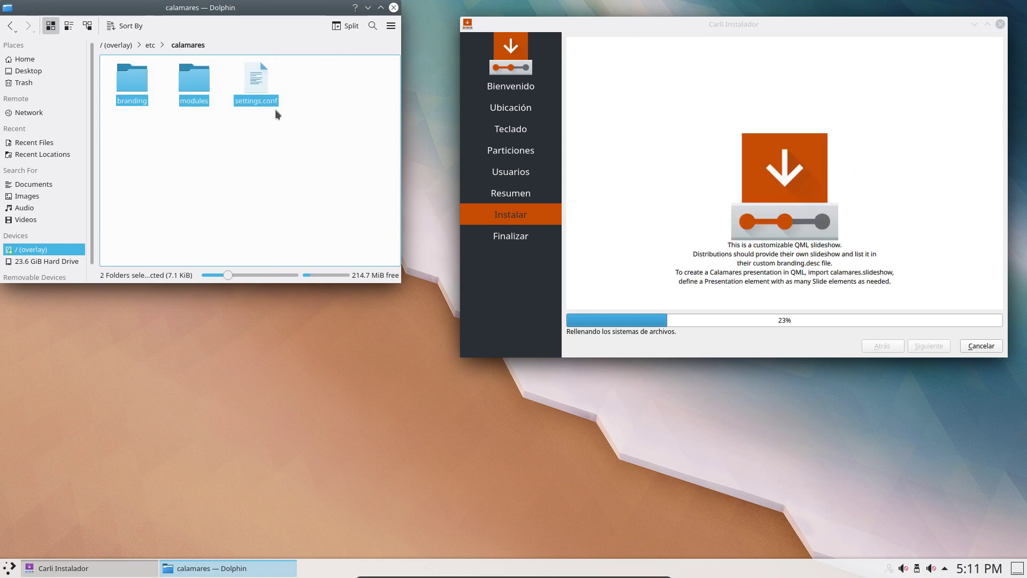
# Open settings.conf in Kate, tile its window over half the screen, and select the unpackfs line in the exec sequence
pyautogui.click(256, 81)
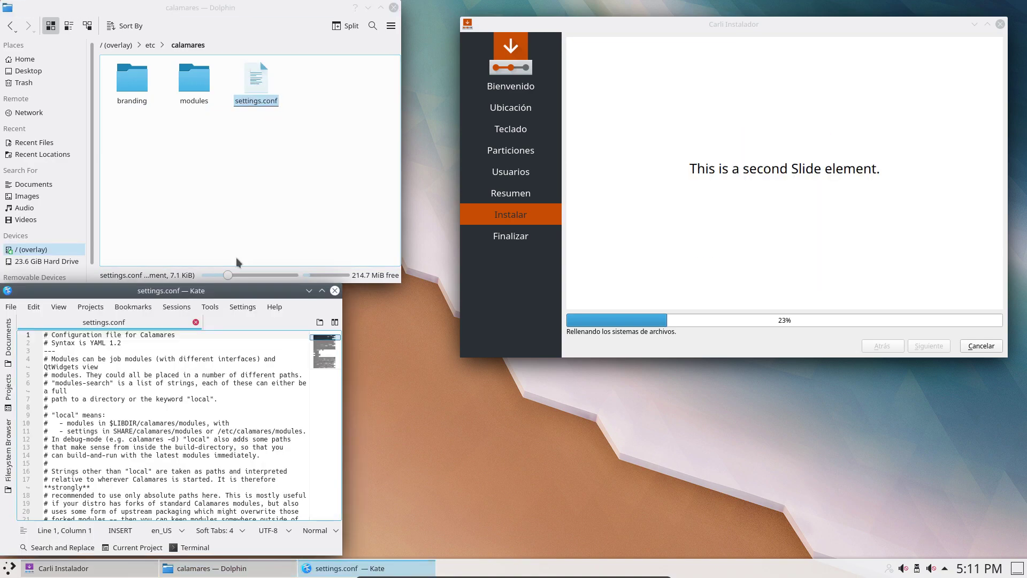
pyautogui.moveTo(209, 289); pyautogui.dragTo(1, 284)
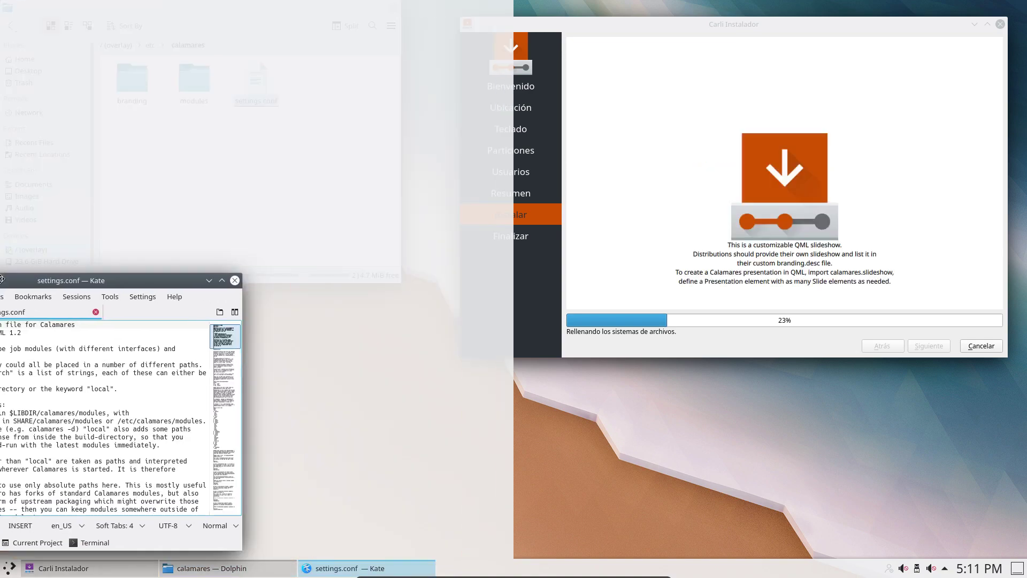
pyautogui.scroll(-20, 162, 248)
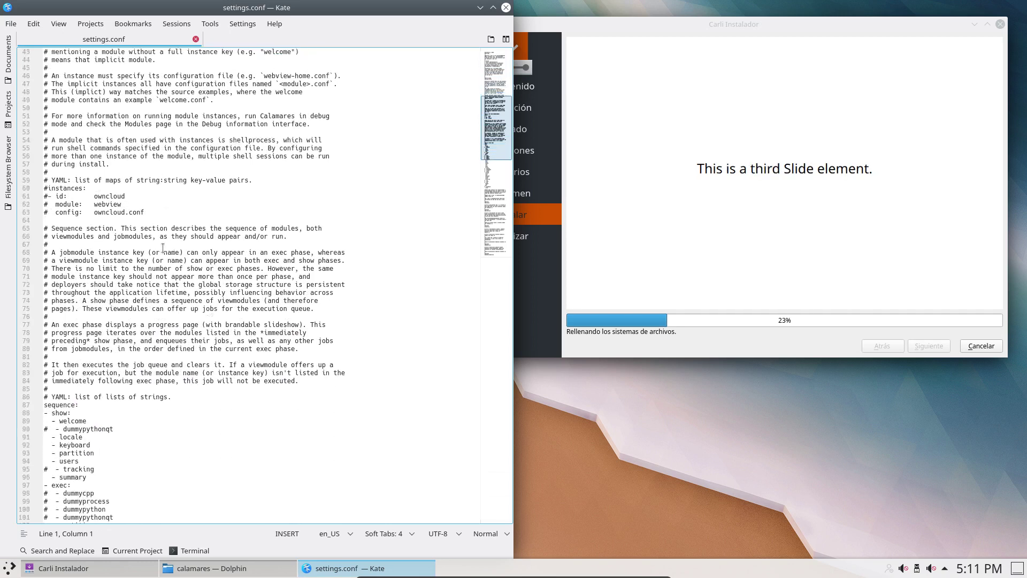
pyautogui.scroll(-3, 162, 248)
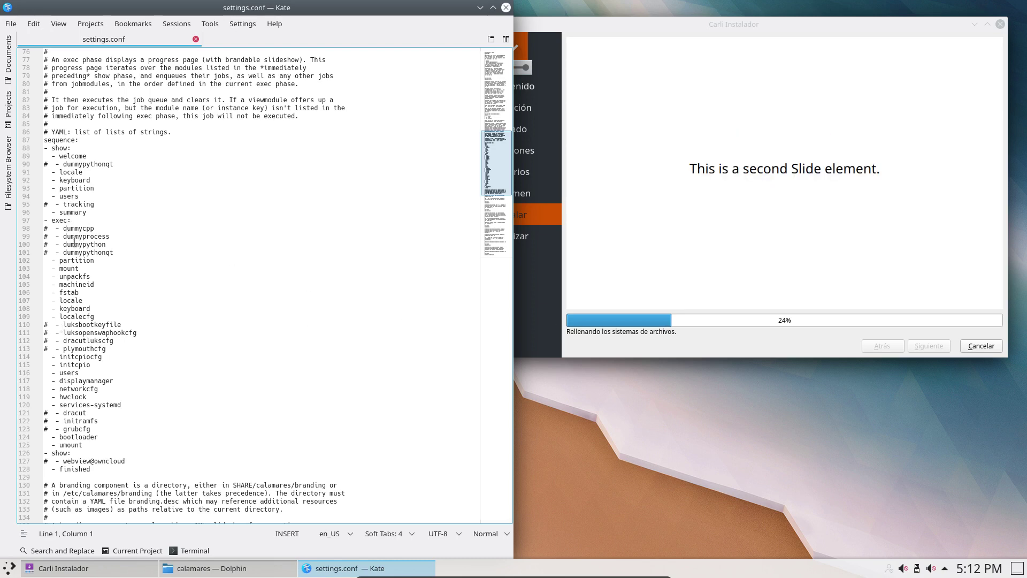
pyautogui.tripleClick(91, 276)
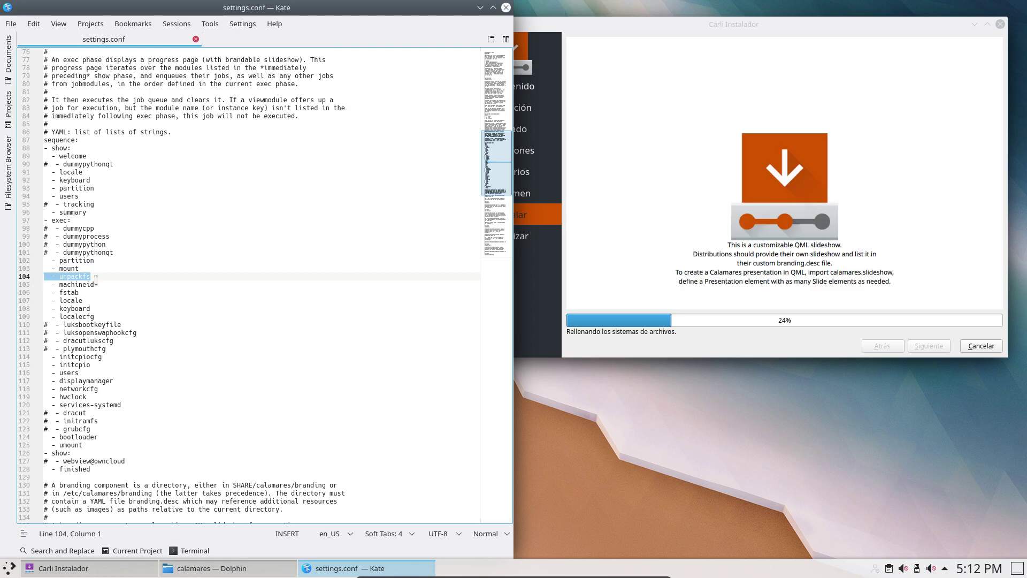
# Open another Dolphin tab, browse to the boot folder inside /tmp/calamares-root-hwx3mv2m, and move the window below the installer
pyautogui.rightClick(601, 455)
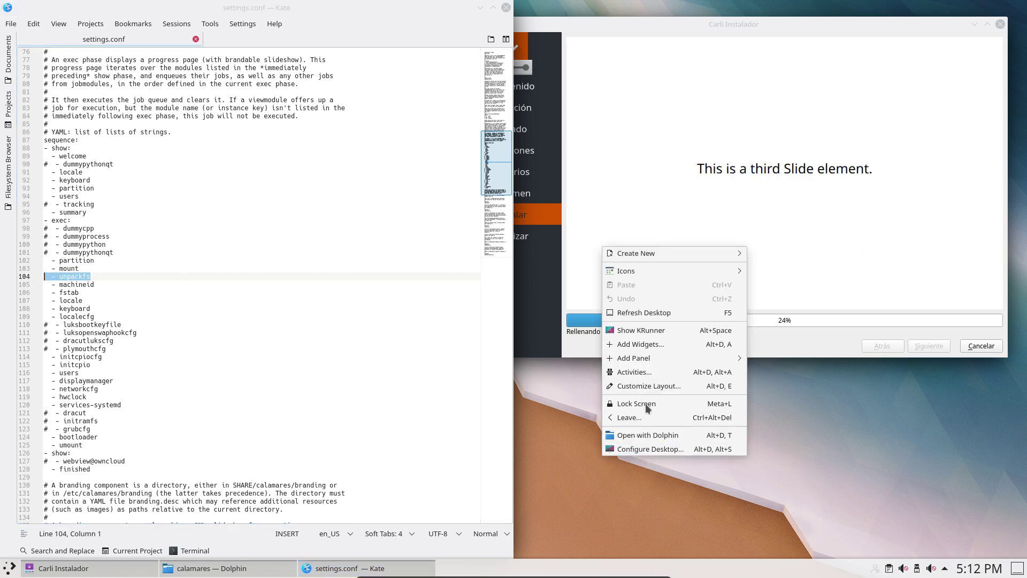
pyautogui.click(653, 433)
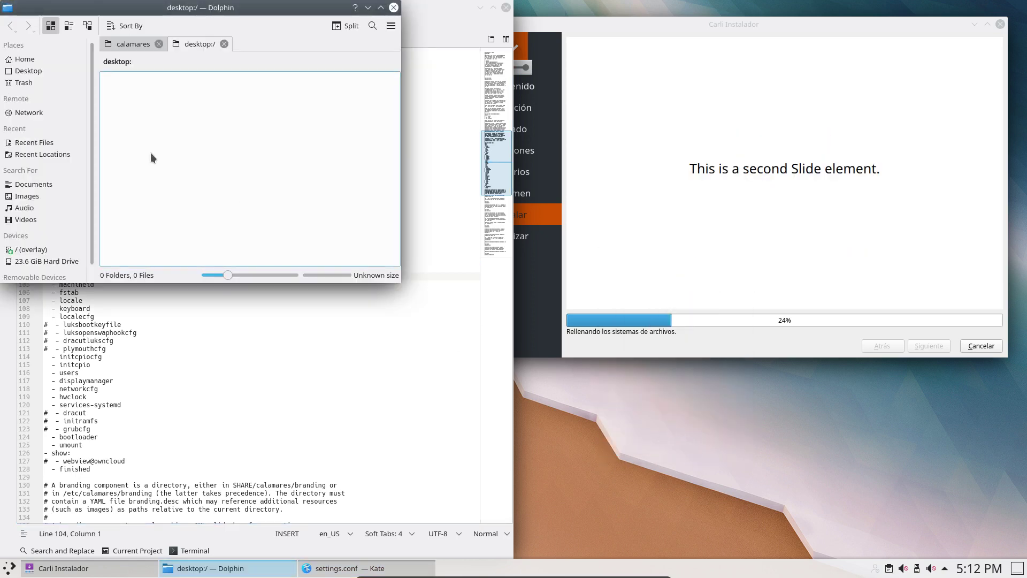
pyautogui.scroll(-1, 32, 215)
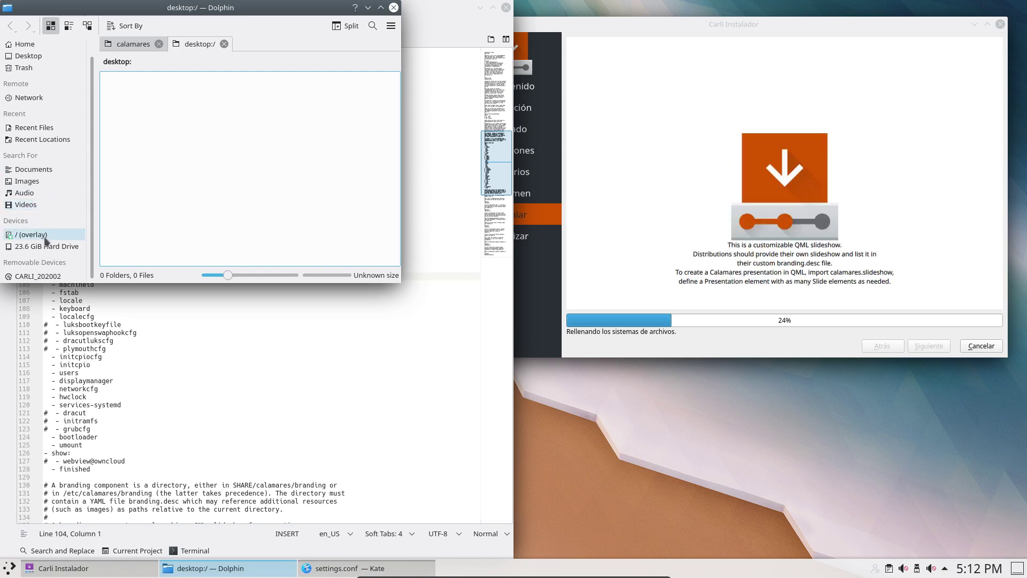
pyautogui.click(45, 237)
pyautogui.scroll(-2, 150, 204)
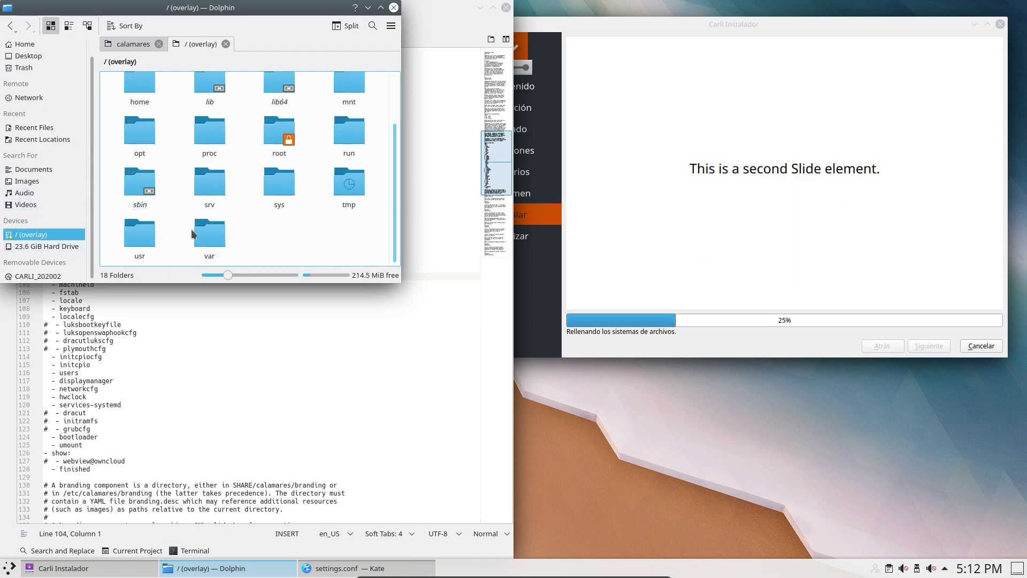
pyautogui.click(346, 182)
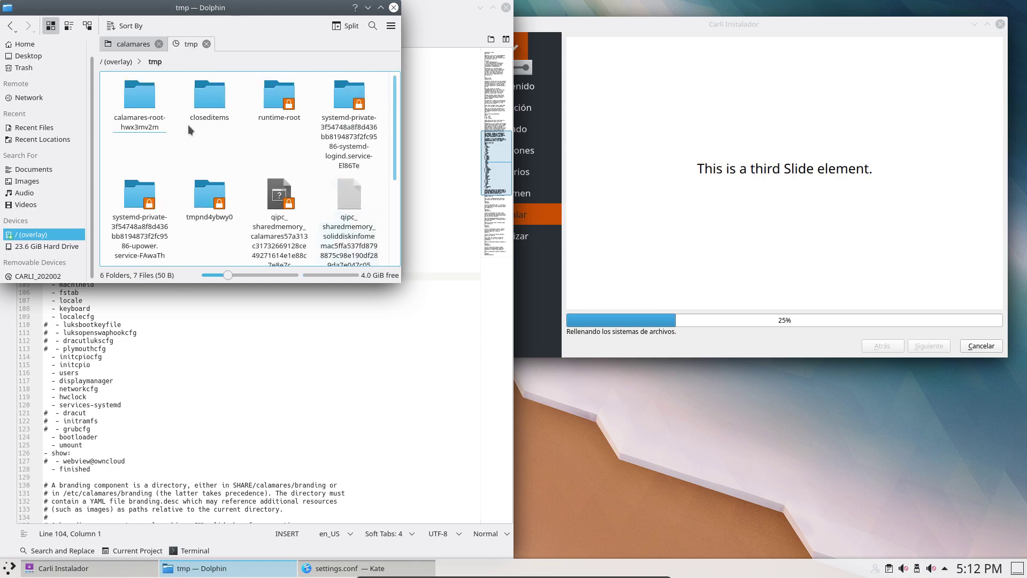
pyautogui.click(142, 101)
pyautogui.click(210, 102)
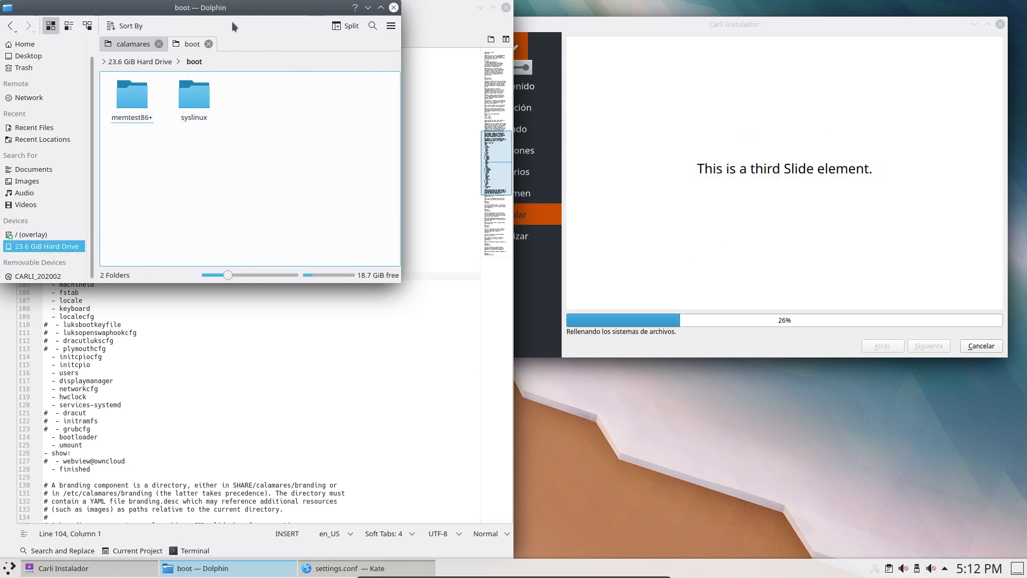
pyautogui.moveTo(232, 21); pyautogui.dragTo(805, 386)
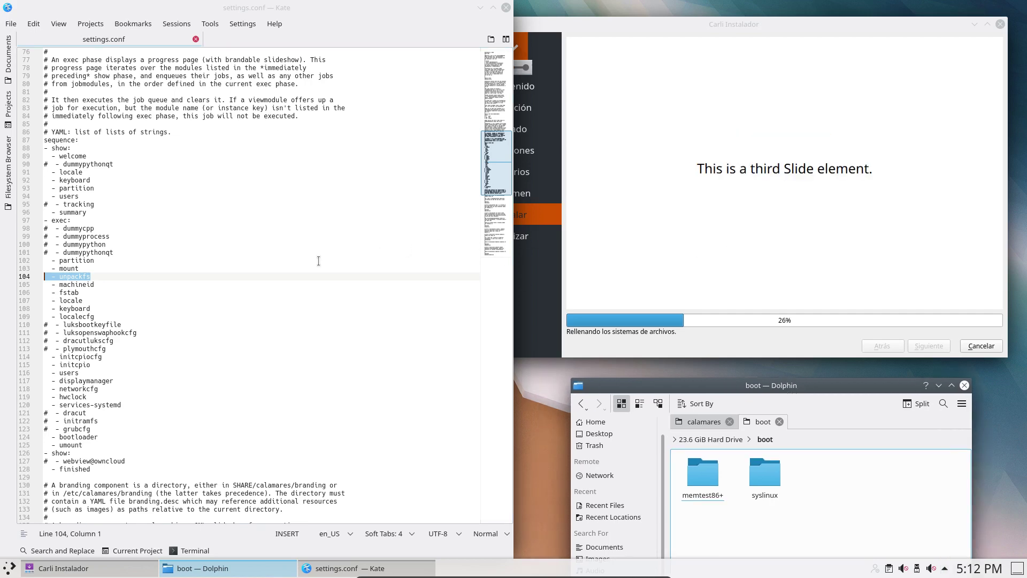
# Open a desktop tab in Dolphin, detach it into its own window, and place that window over Kate
pyautogui.rightClick(526, 397)
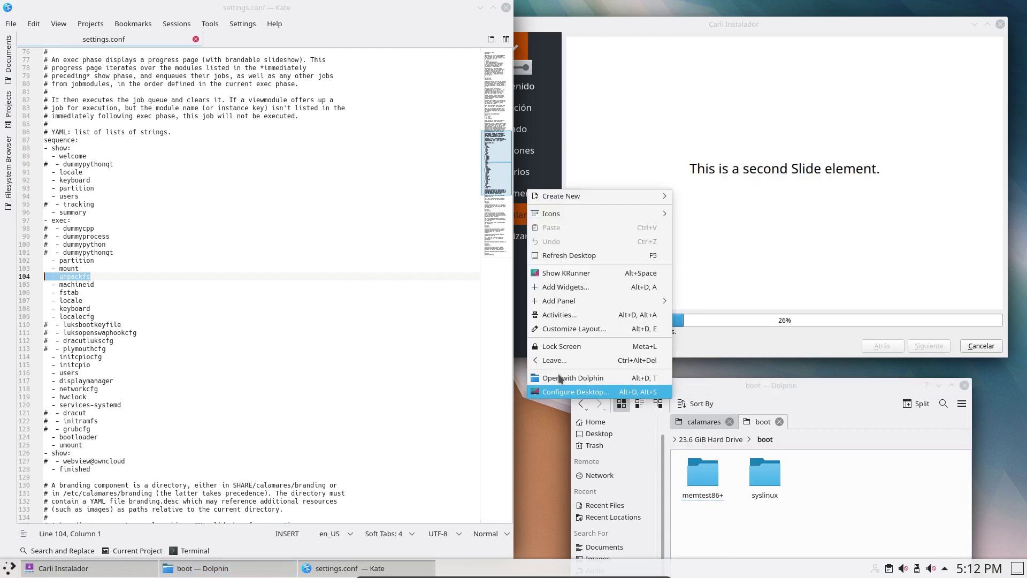
pyautogui.click(575, 376)
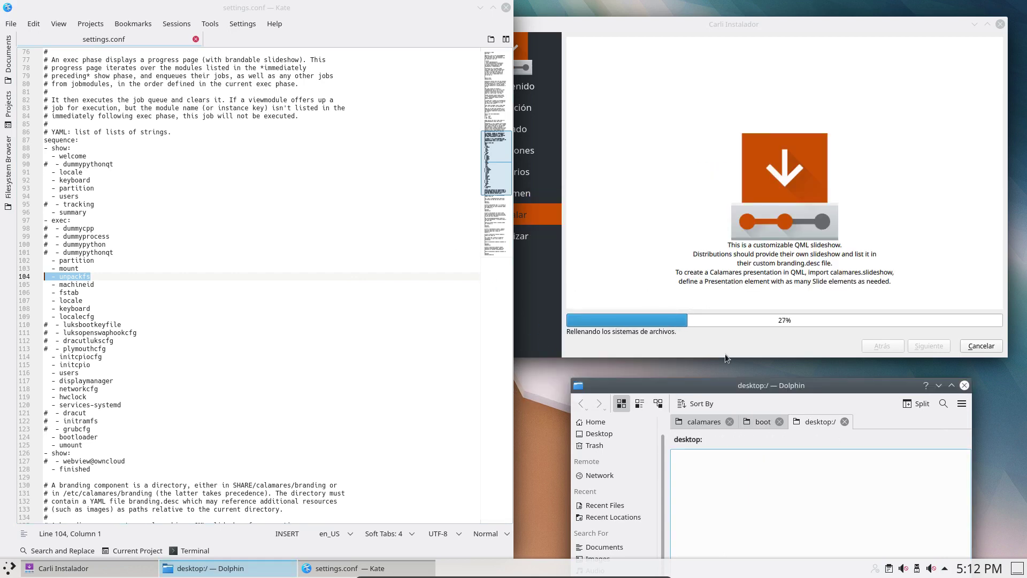
pyautogui.rightClick(816, 419)
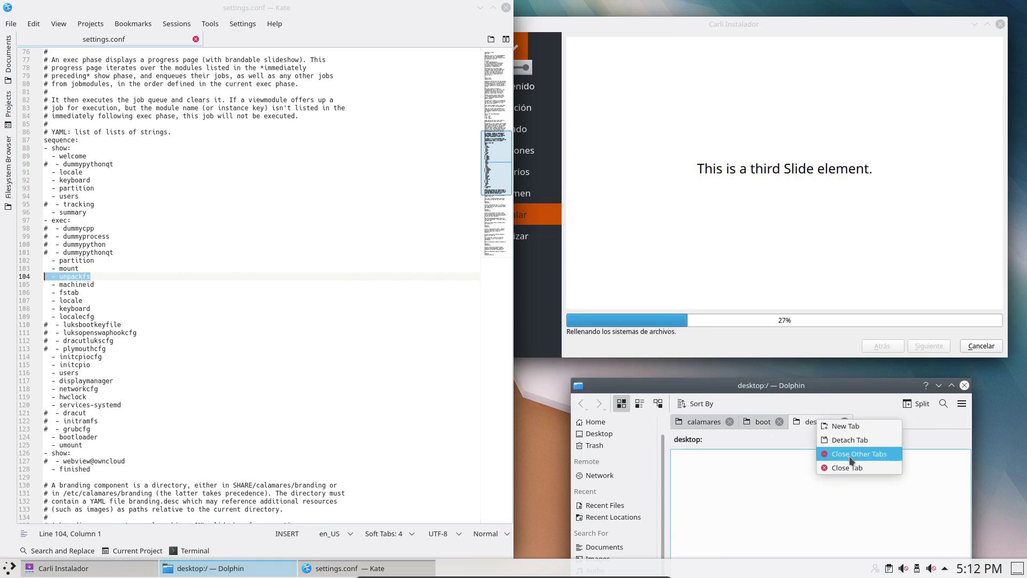
pyautogui.click(856, 440)
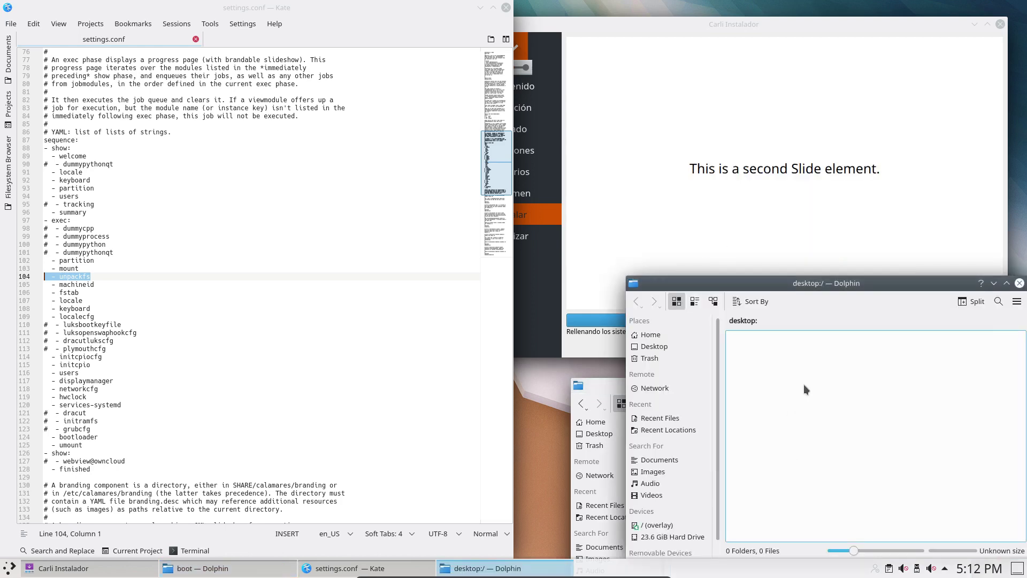
pyautogui.moveTo(836, 285); pyautogui.dragTo(207, 172)
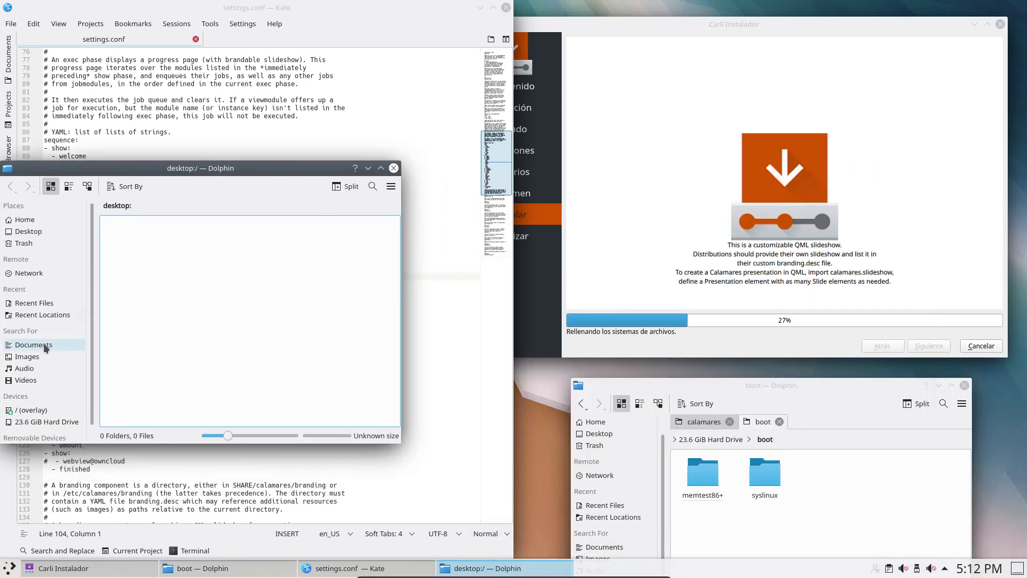
# Browse the overlay root to /run/archiso/sfs/airootfs to view the live root file system
pyautogui.click(40, 410)
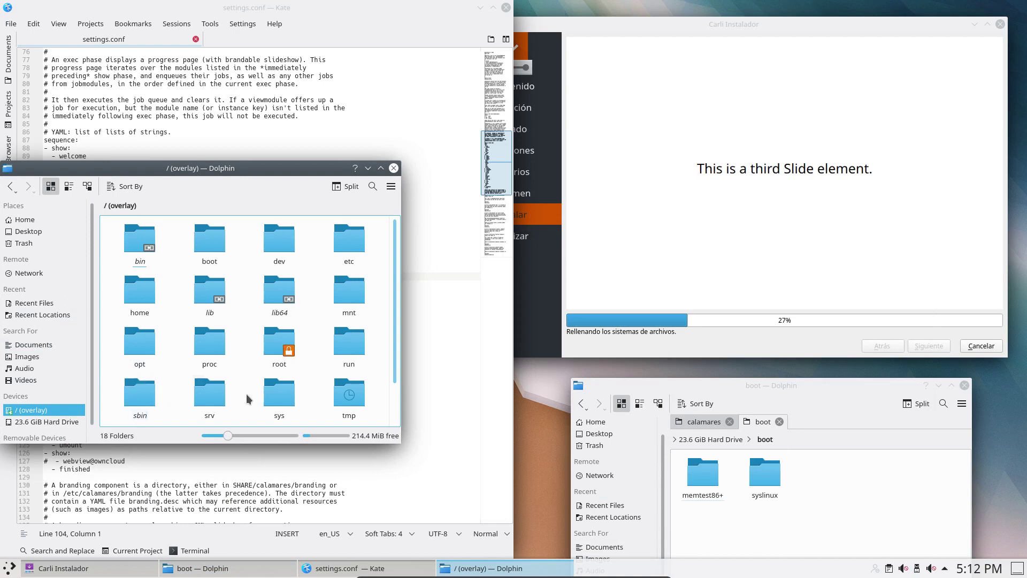
pyautogui.click(349, 341)
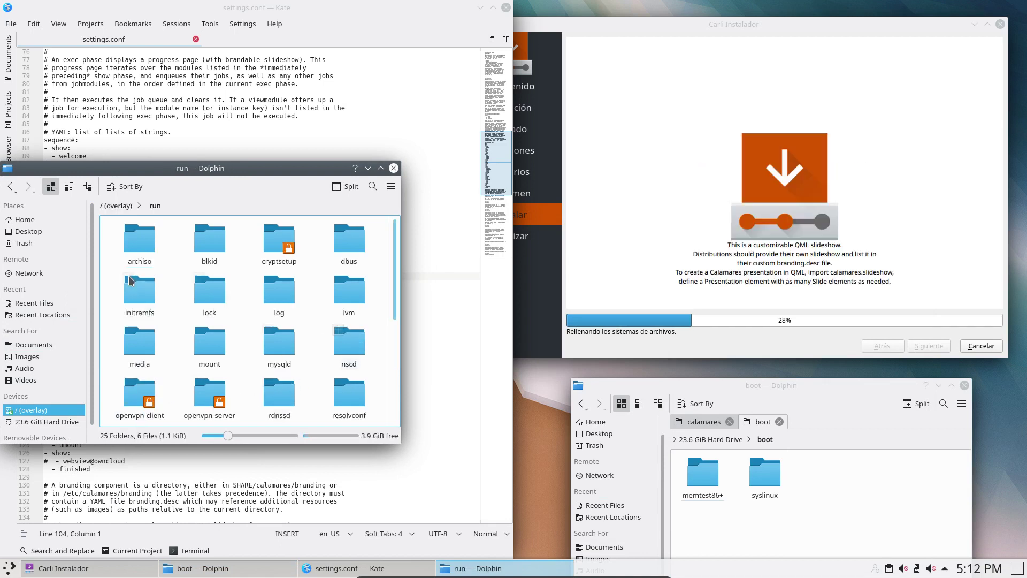
pyautogui.click(138, 247)
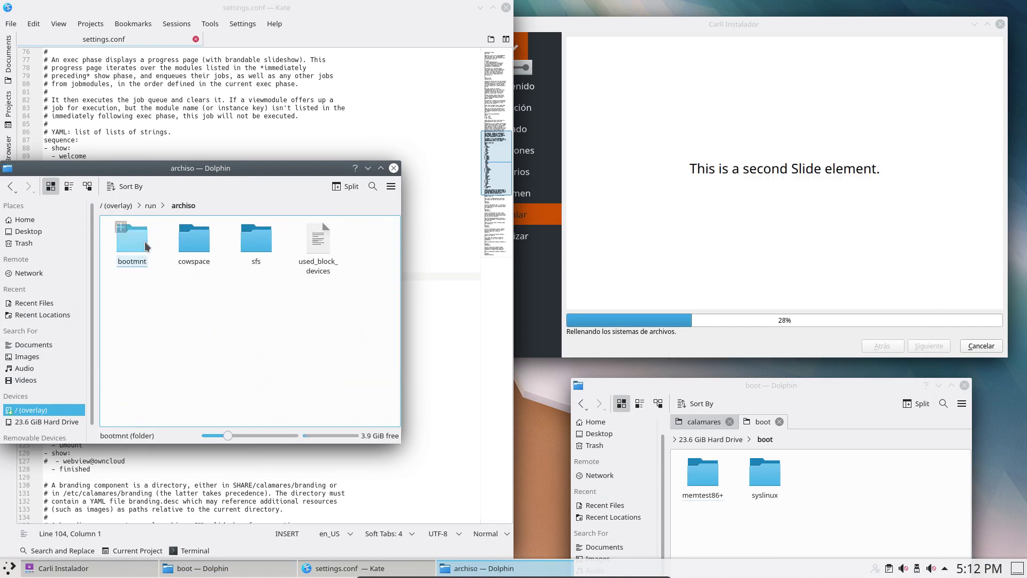
pyautogui.click(255, 238)
pyautogui.click(116, 246)
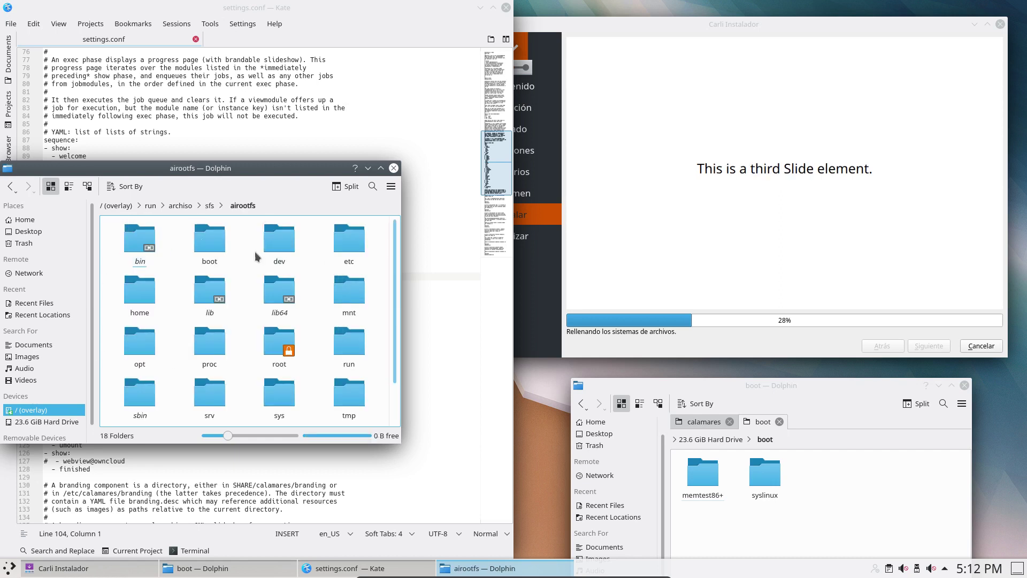
# Return to /run and browse through archiso/bootmnt to arch/x86_64 to view the airootfs.sfs image
pyautogui.click(179, 207)
pyautogui.click(151, 205)
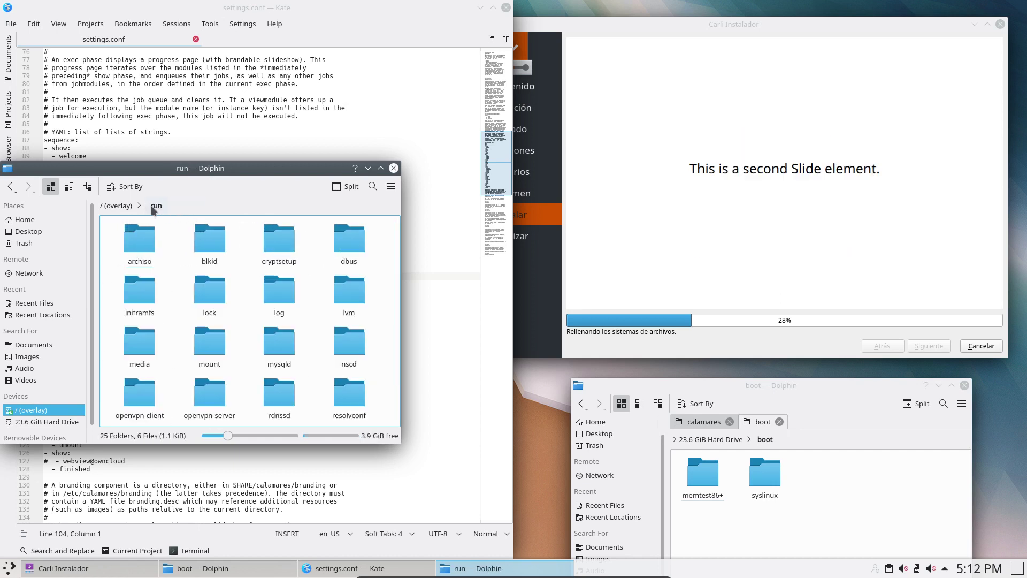
pyautogui.click(136, 244)
pyautogui.click(136, 243)
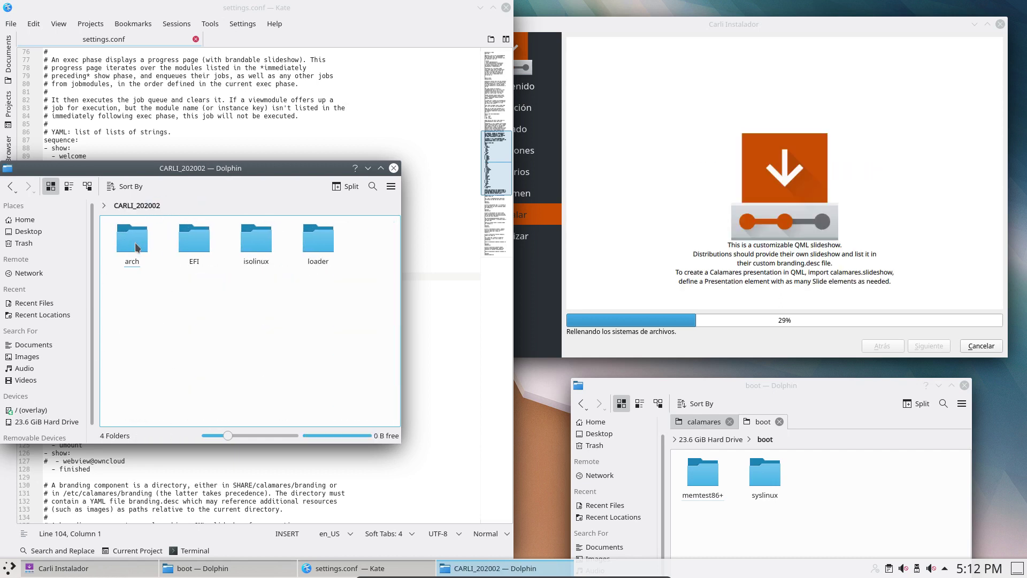
pyautogui.click(135, 242)
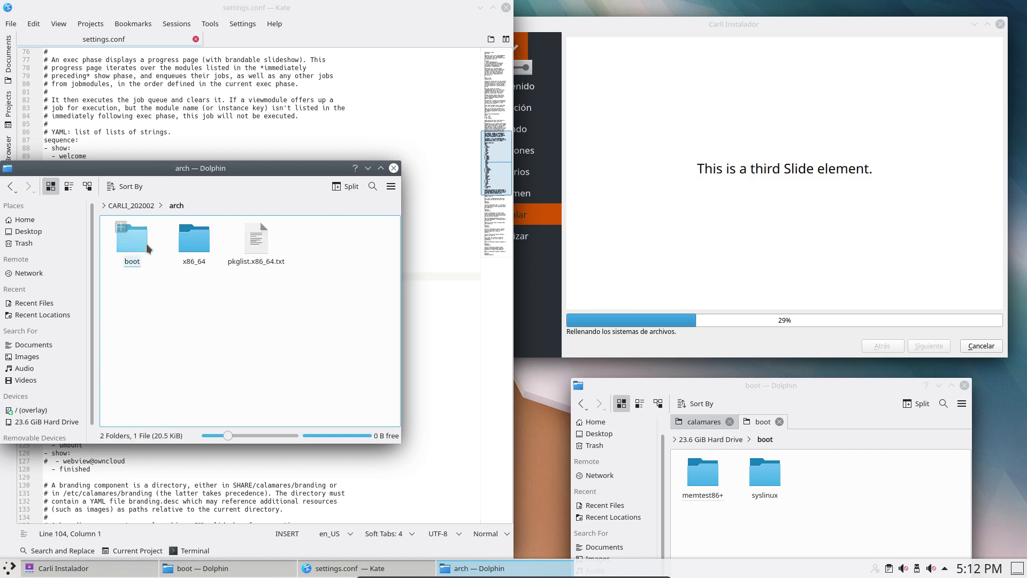
pyautogui.click(185, 239)
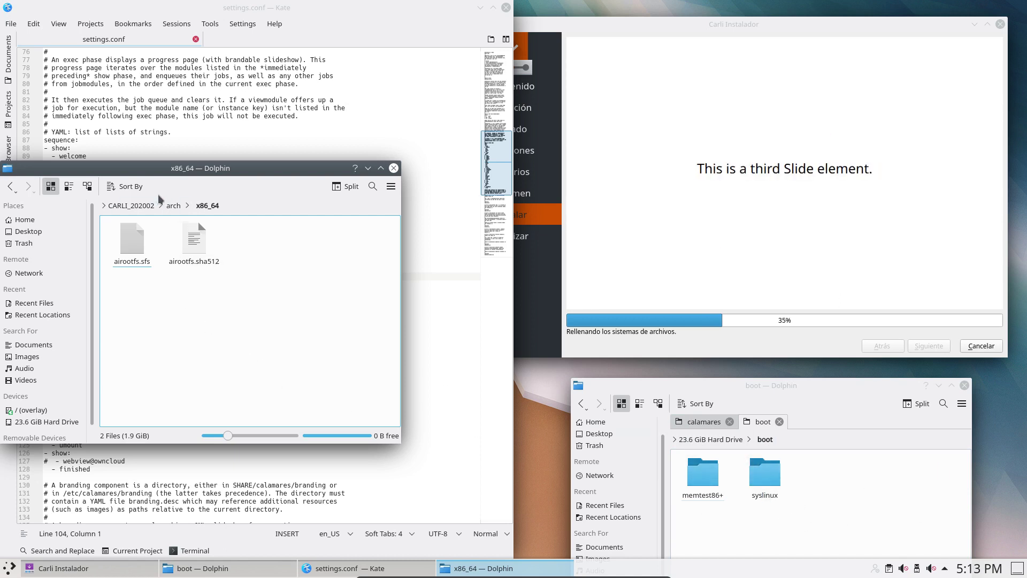
# Go back up to archiso and browse through bootmnt to arch/boot/x86_64 to view archiso.img and vmlinuz
pyautogui.click(134, 205)
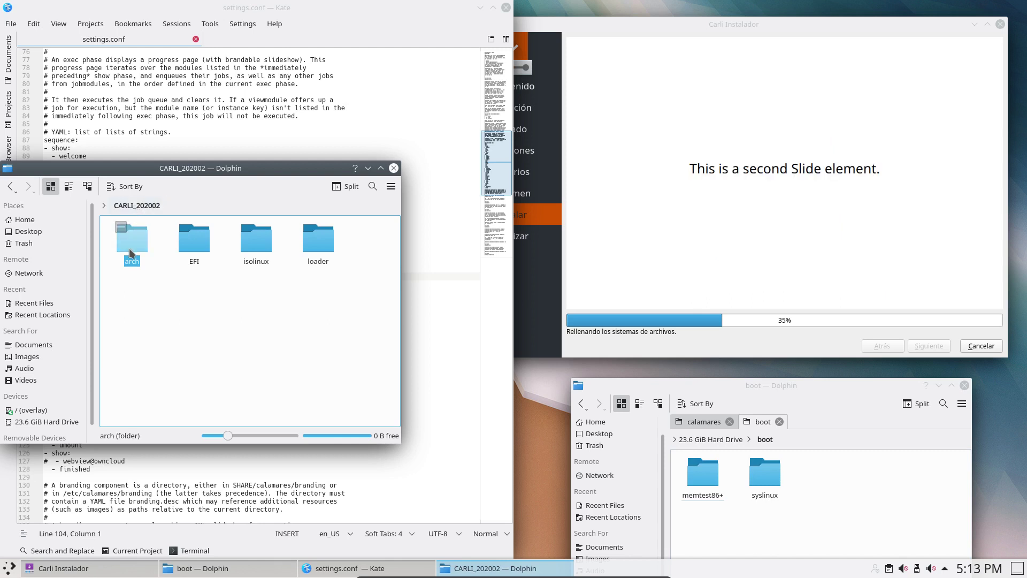
pyautogui.click(104, 205)
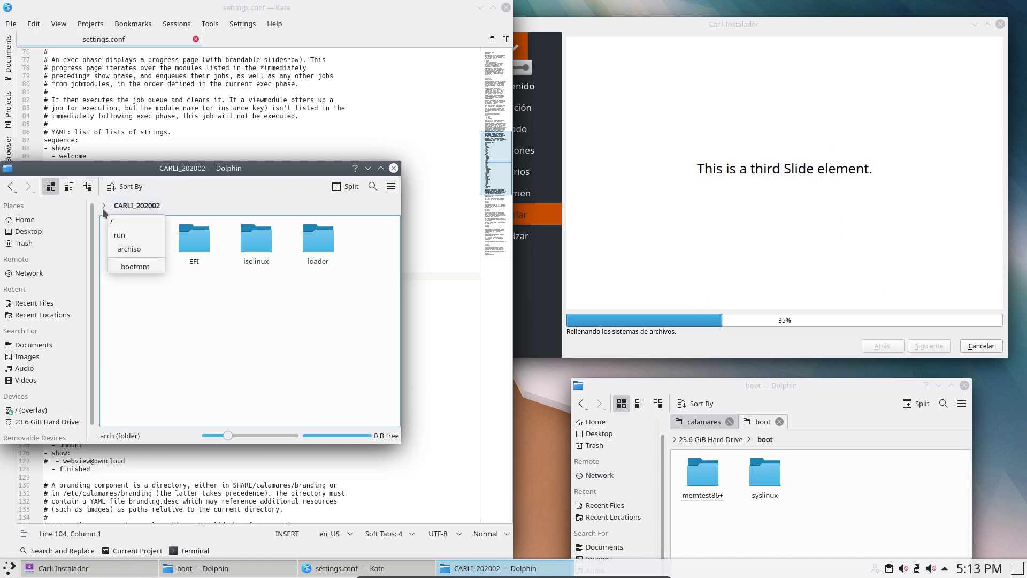
pyautogui.click(130, 249)
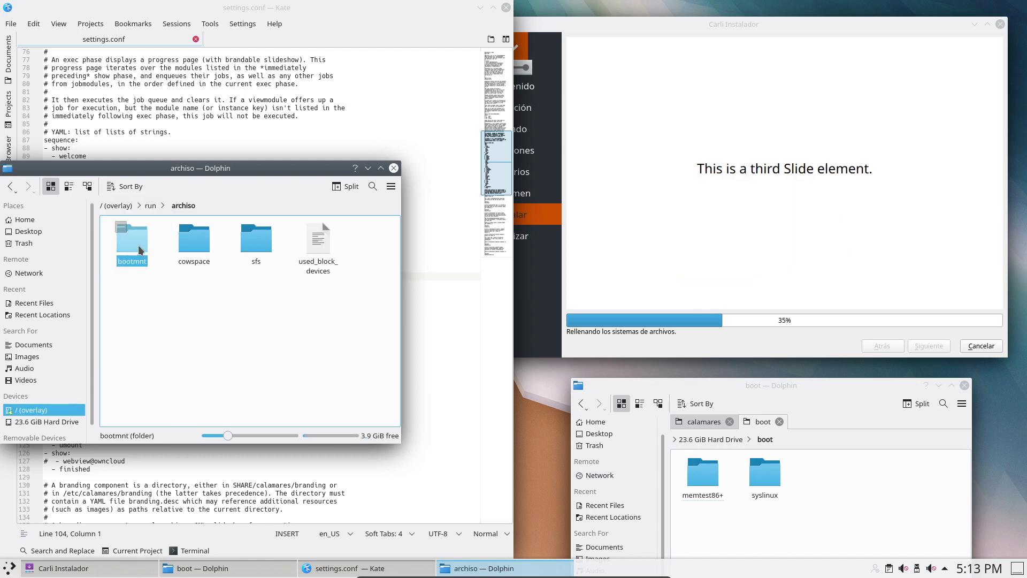
pyautogui.click(134, 244)
pyautogui.click(133, 243)
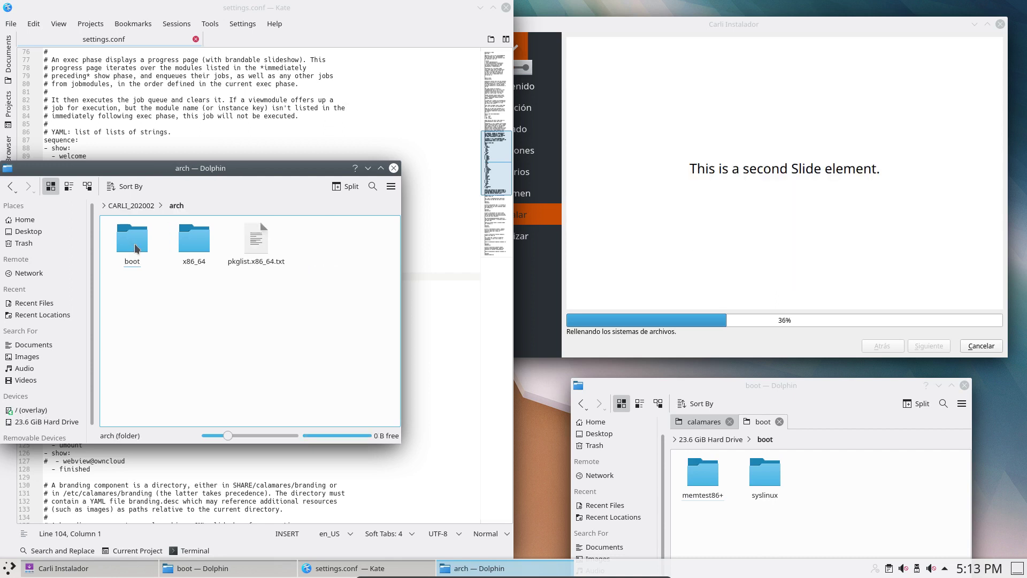
pyautogui.click(134, 242)
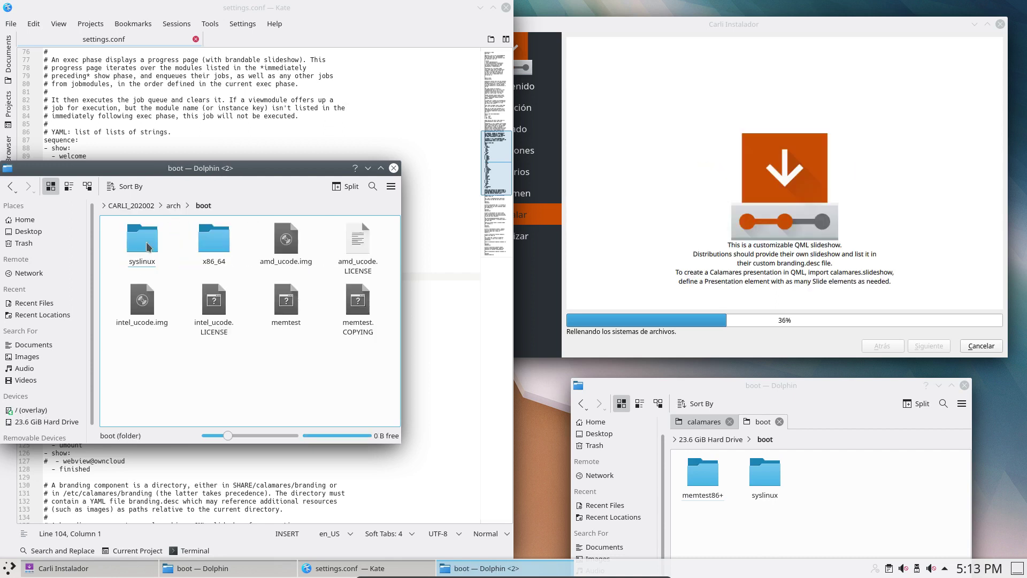
pyautogui.click(206, 244)
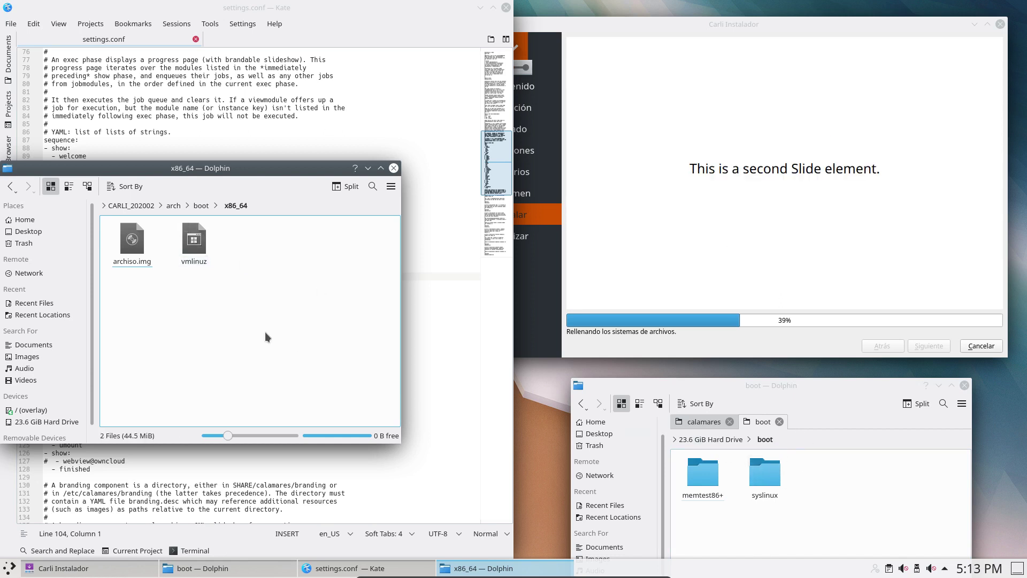
# Return to the overlay root, look into its etc folder, and go back to the root's folder list
pyautogui.click(126, 207)
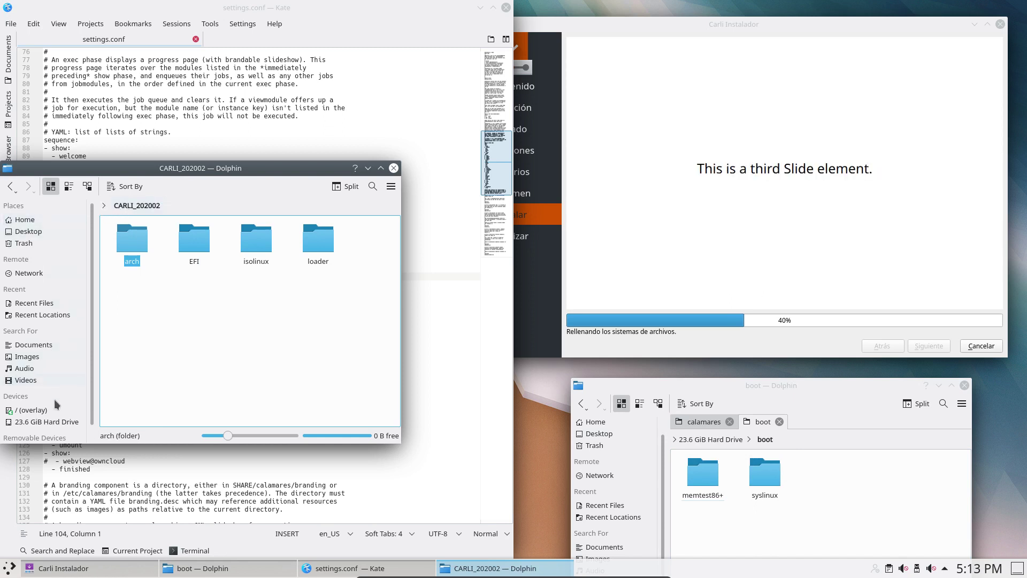
pyautogui.click(33, 410)
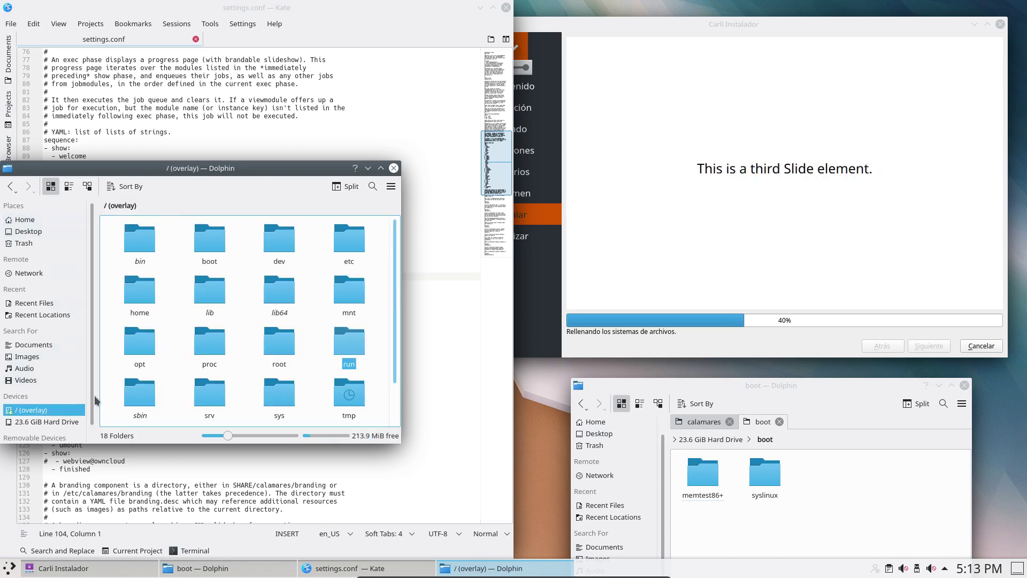
pyautogui.click(352, 244)
pyautogui.click(101, 207)
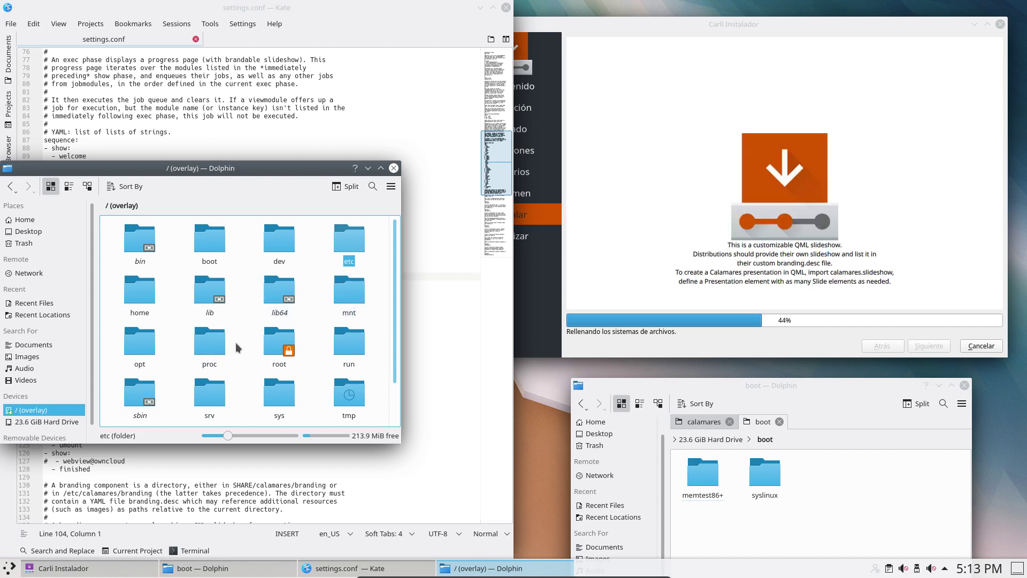
pyautogui.scroll(-1, 238, 348)
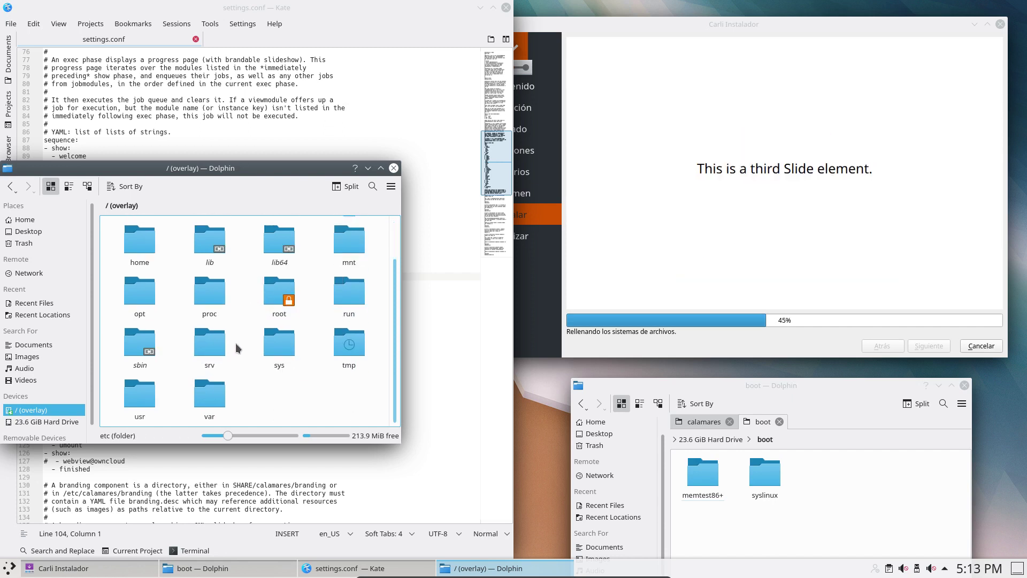
# Browse the overlay root to usr/lib/calamares/modules/initcpiocfg and open main.py to view the module's source
pyautogui.click(150, 394)
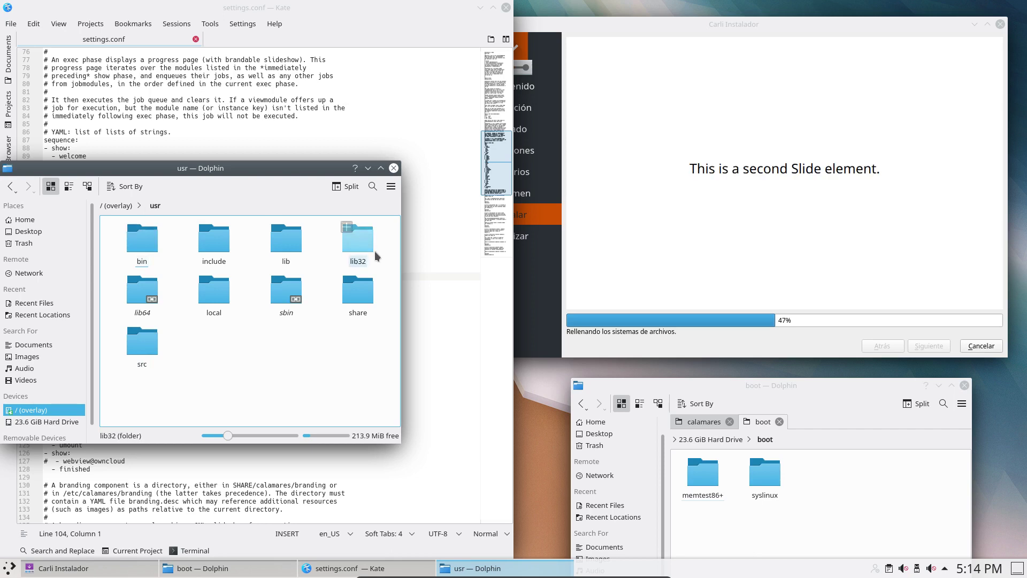
pyautogui.click(289, 242)
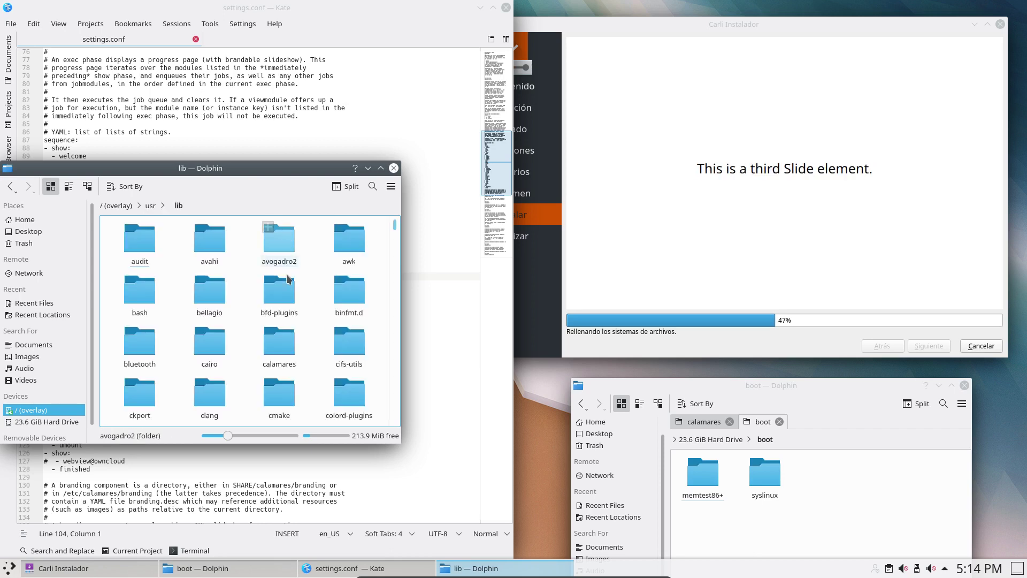
pyautogui.click(275, 335)
pyautogui.click(139, 234)
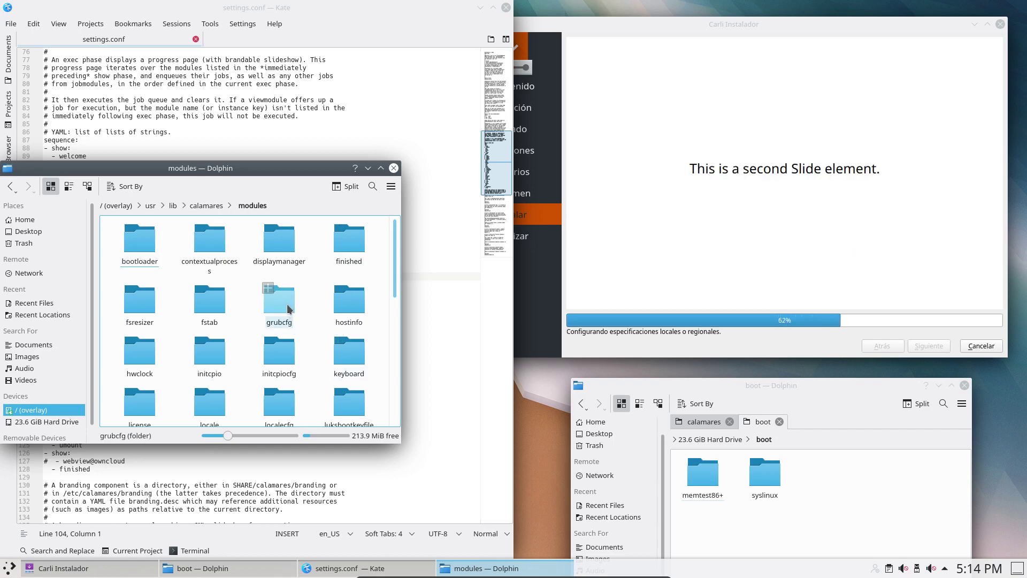
pyautogui.click(283, 348)
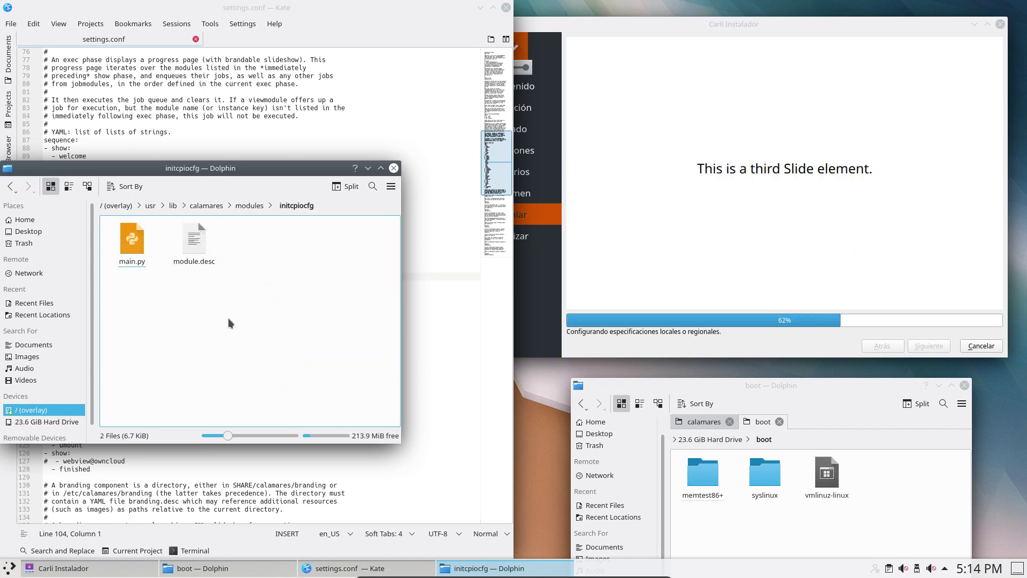
pyautogui.click(137, 243)
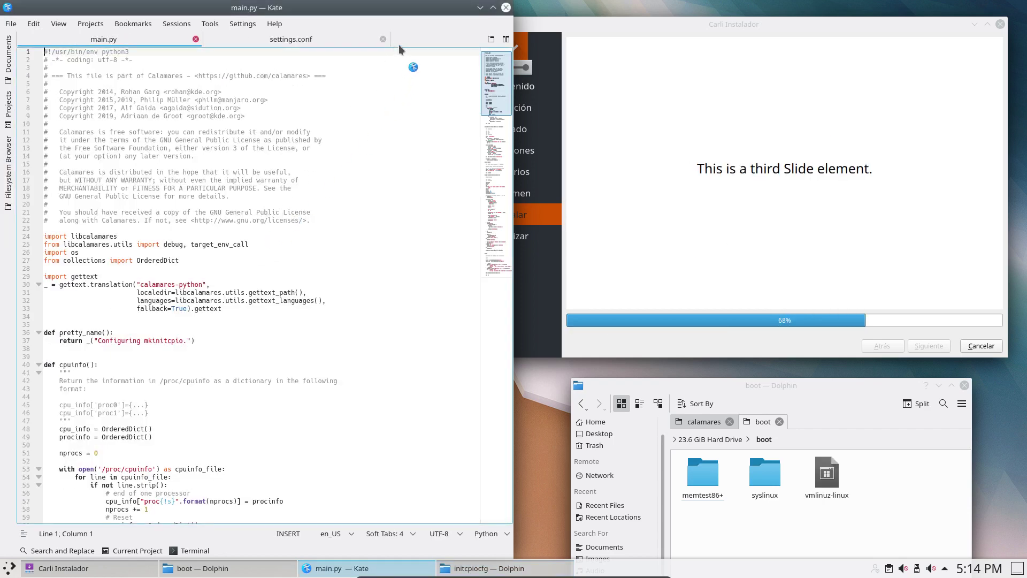
# Close settings.conf and main.py, and quit the text editor
pyautogui.click(383, 39)
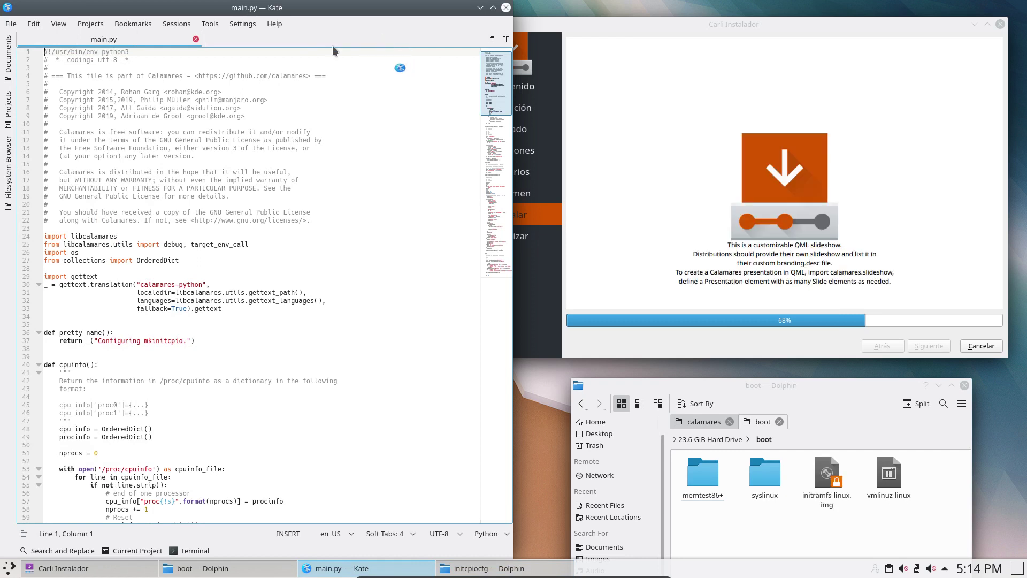
pyautogui.click(196, 39)
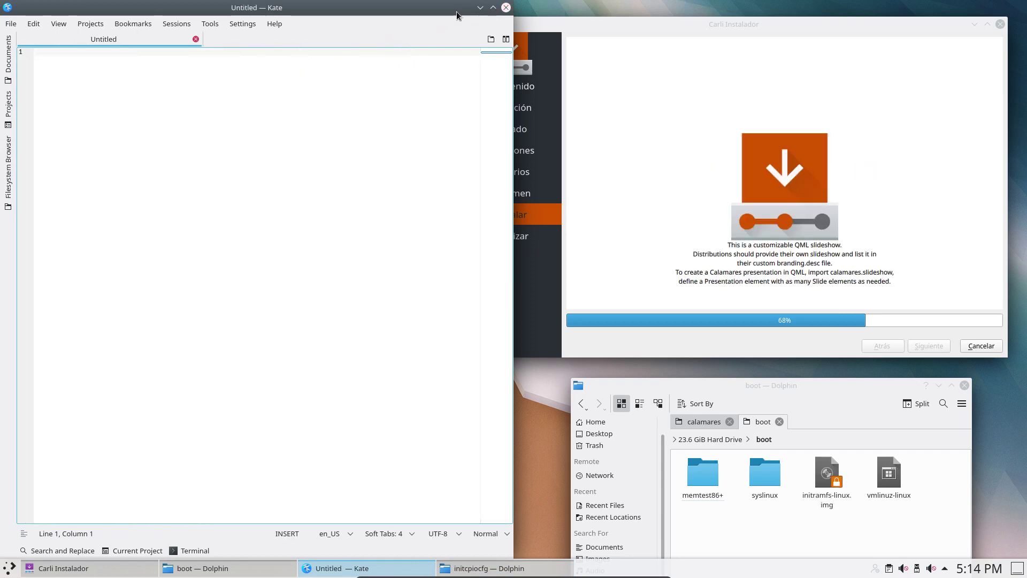
pyautogui.click(505, 7)
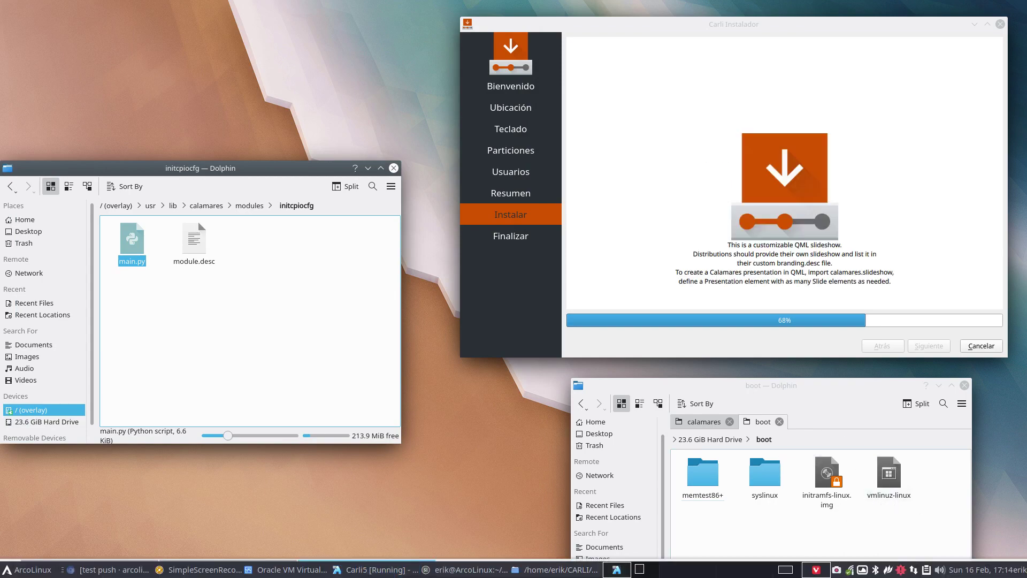
# Open the host system's /boot folder in its file manager to compare its contents with the installed system's boot folder in the virtual machine
pyautogui.moveTo(1026, 179); pyautogui.dragTo(524, 158)
pyautogui.click(266, 224)
pyautogui.doubleClick(396, 216)
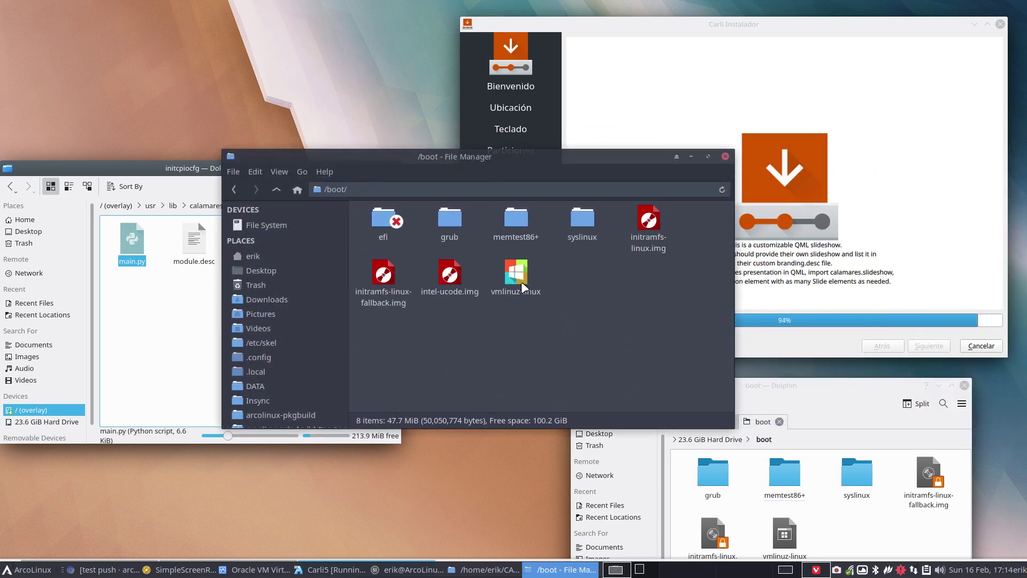
pyautogui.click(924, 531)
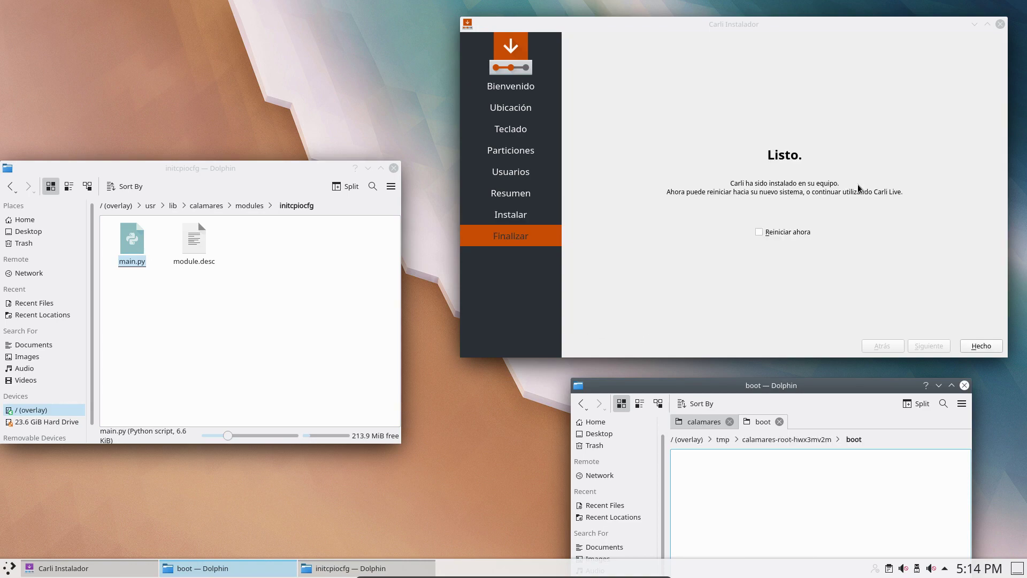
# Finish the Carli installer with the restart-now option enabled and start the Boot Carli Linux (x86_64) entry
pyautogui.click(779, 233)
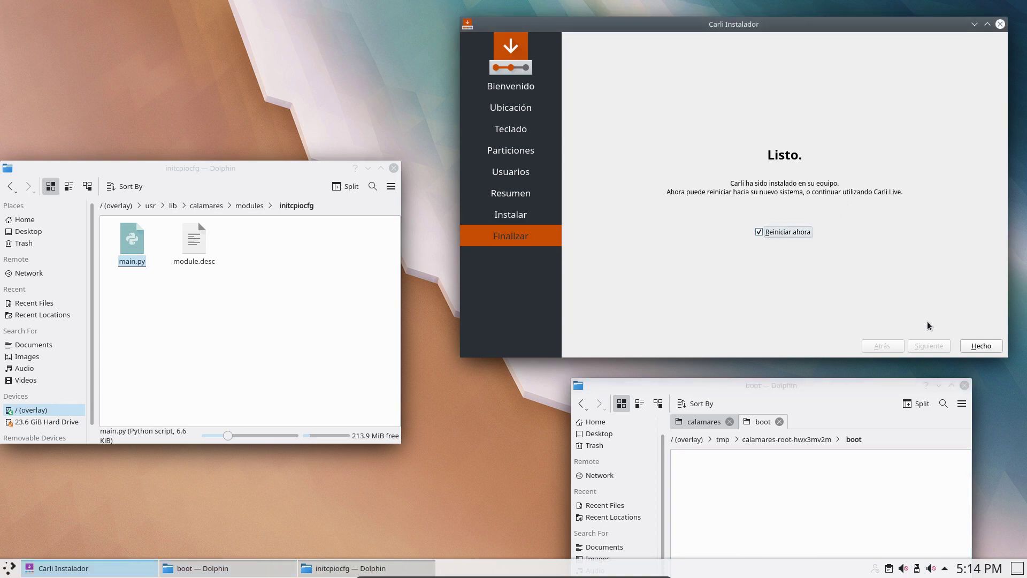
pyautogui.click(983, 347)
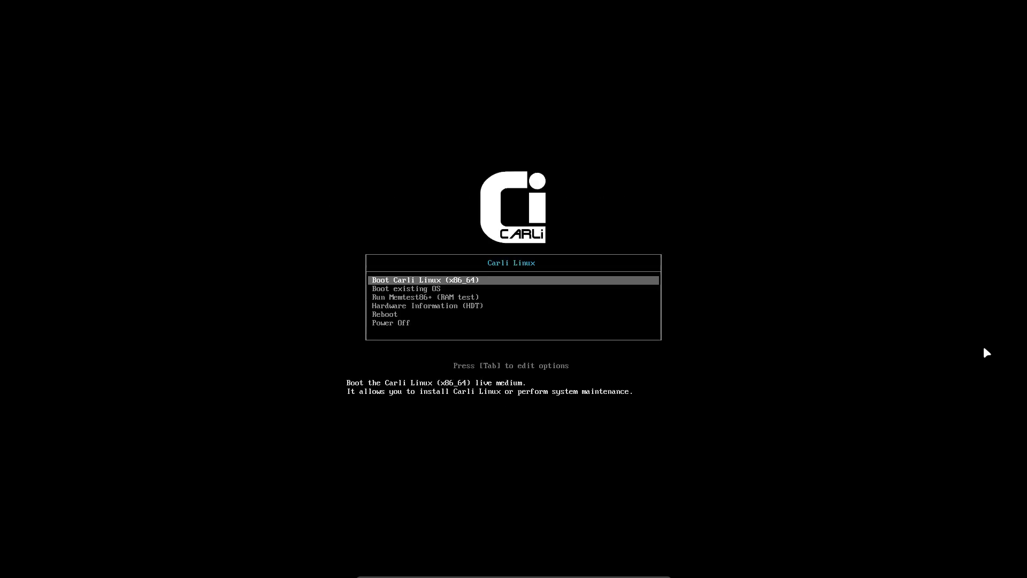
pyautogui.press('Return')
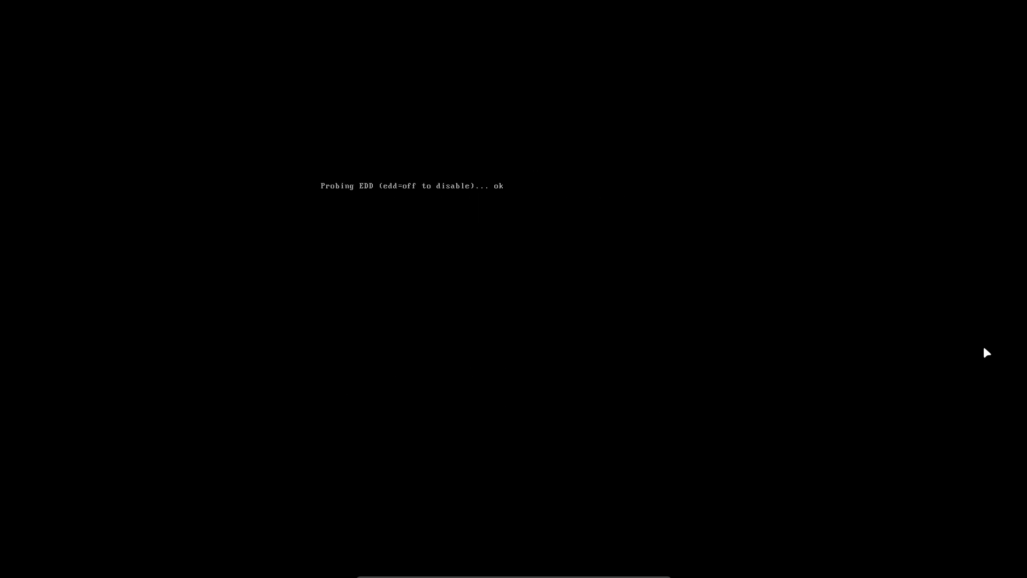